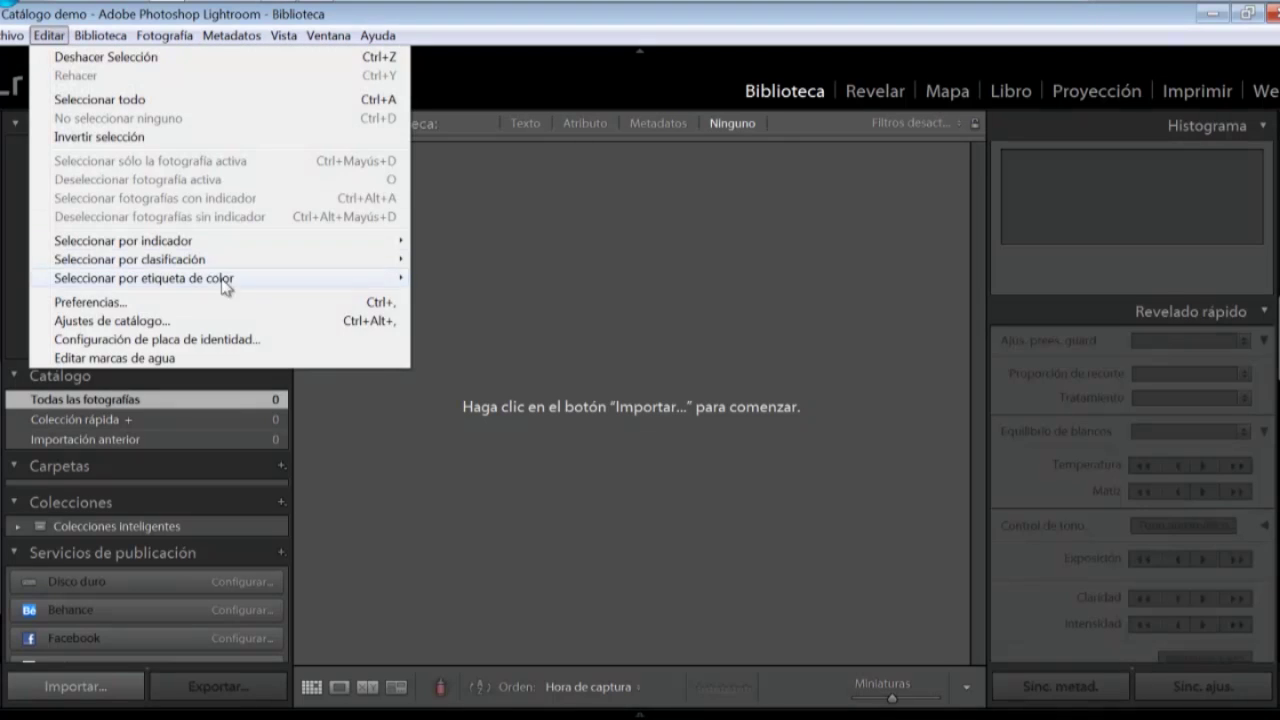
- Open the identity plate editor and edit the plate's name text
{"action": "left_click", "coordinate": [302, 344]}
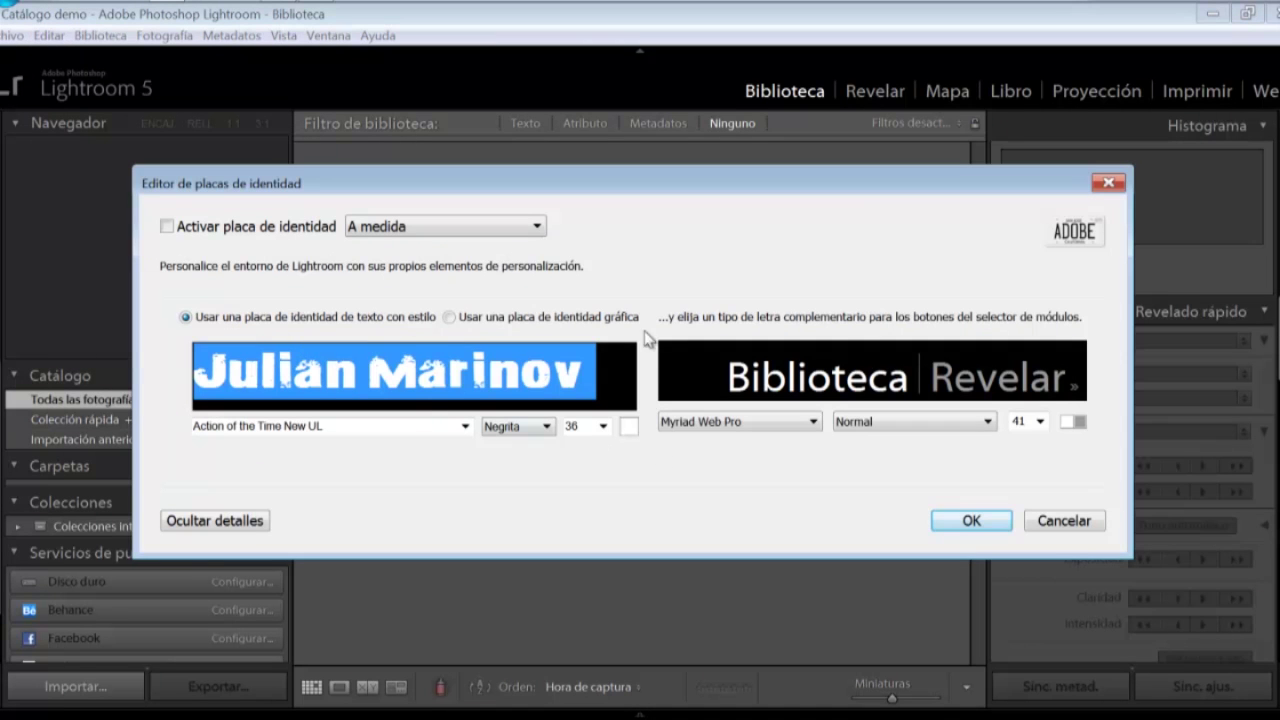
{"action": "left_click", "coordinate": [292, 370]}
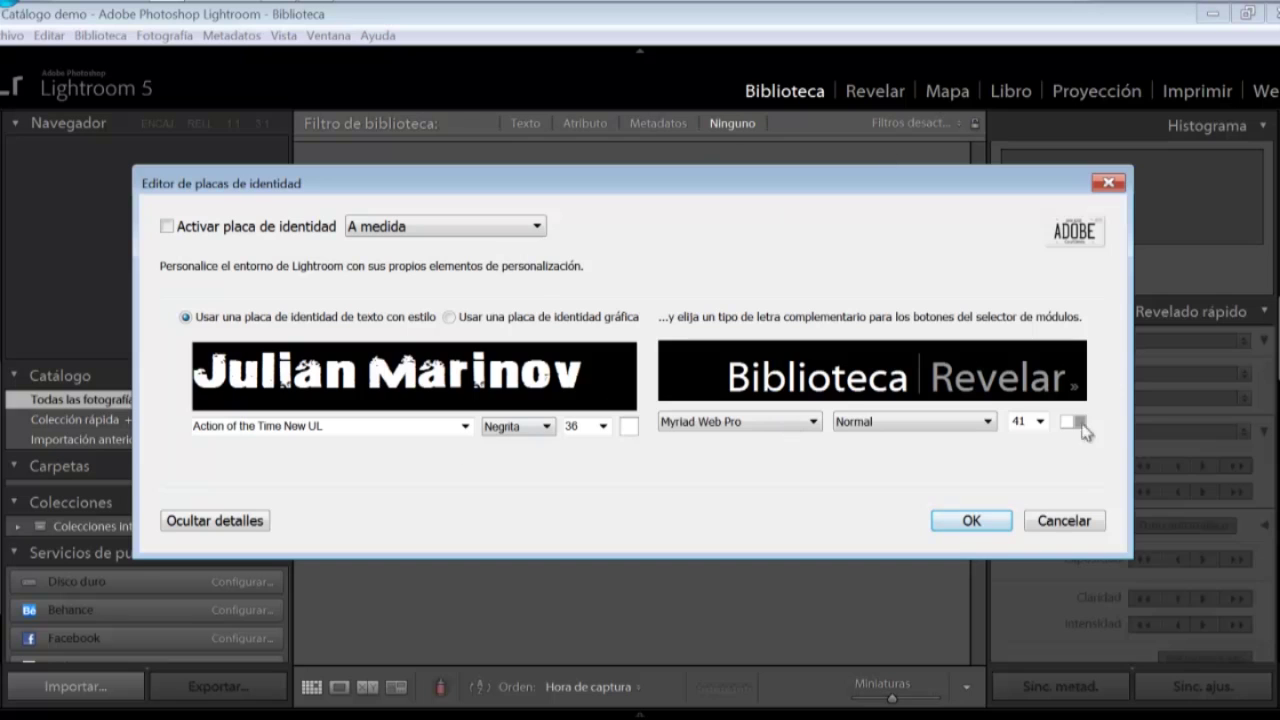
{"action": "left_click", "coordinate": [965, 522]}
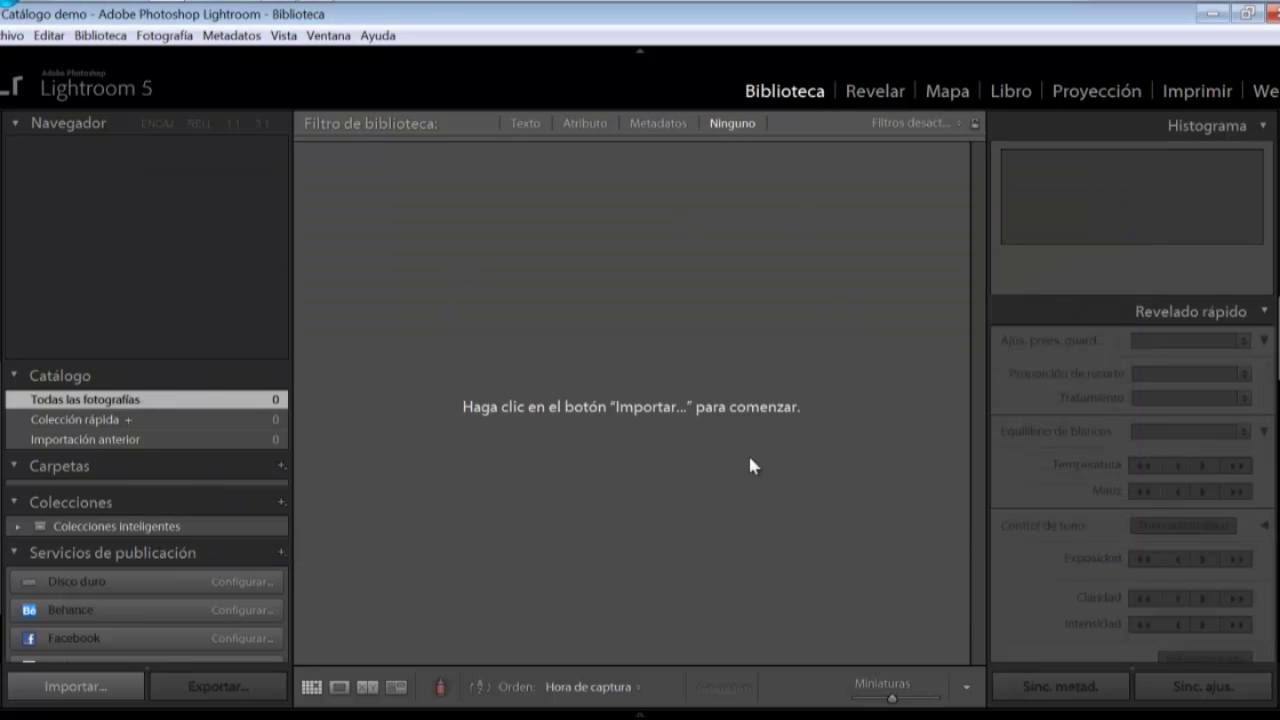
- Reopen Configuración de placa de identidad and tick Activar placa de identidad
{"action": "left_click", "coordinate": [50, 38]}
{"action": "left_click", "coordinate": [184, 345]}
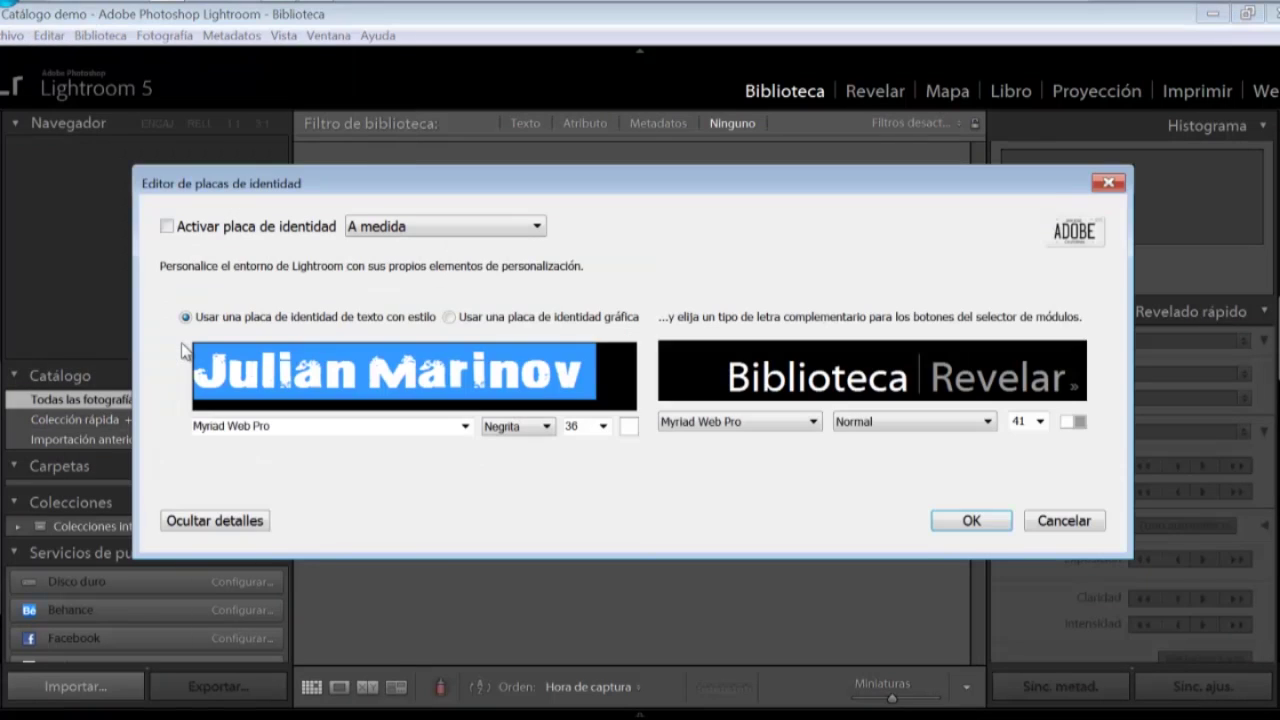
{"action": "left_click", "coordinate": [167, 228]}
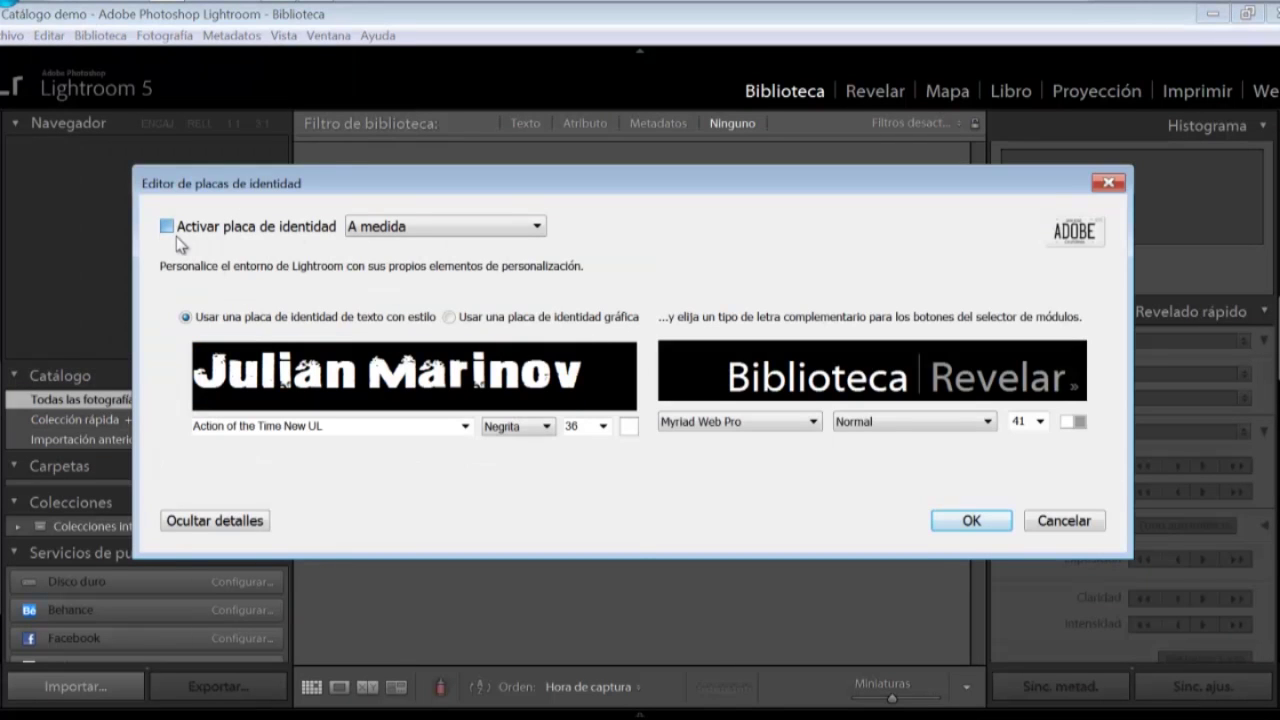
{"action": "left_click", "coordinate": [167, 227]}
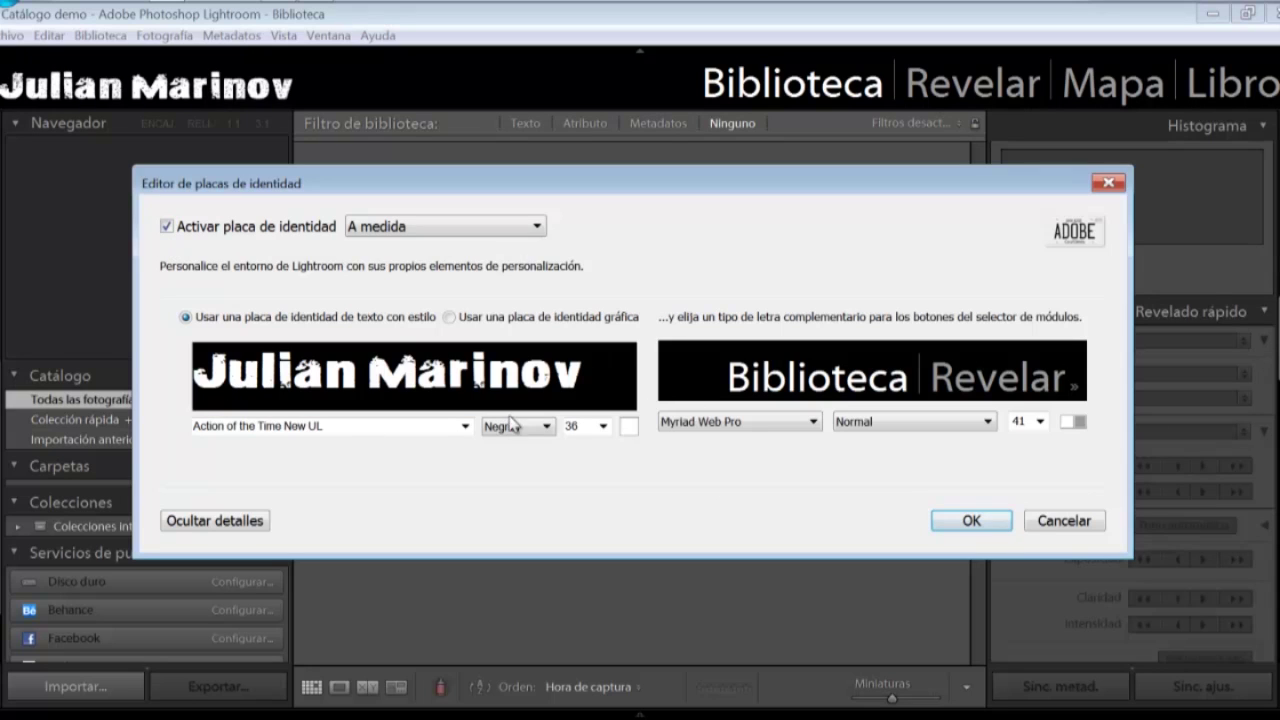
- Preview several fonts on the plate name and settle on Adobe Fangsong Std R
{"action": "left_click", "coordinate": [465, 426]}
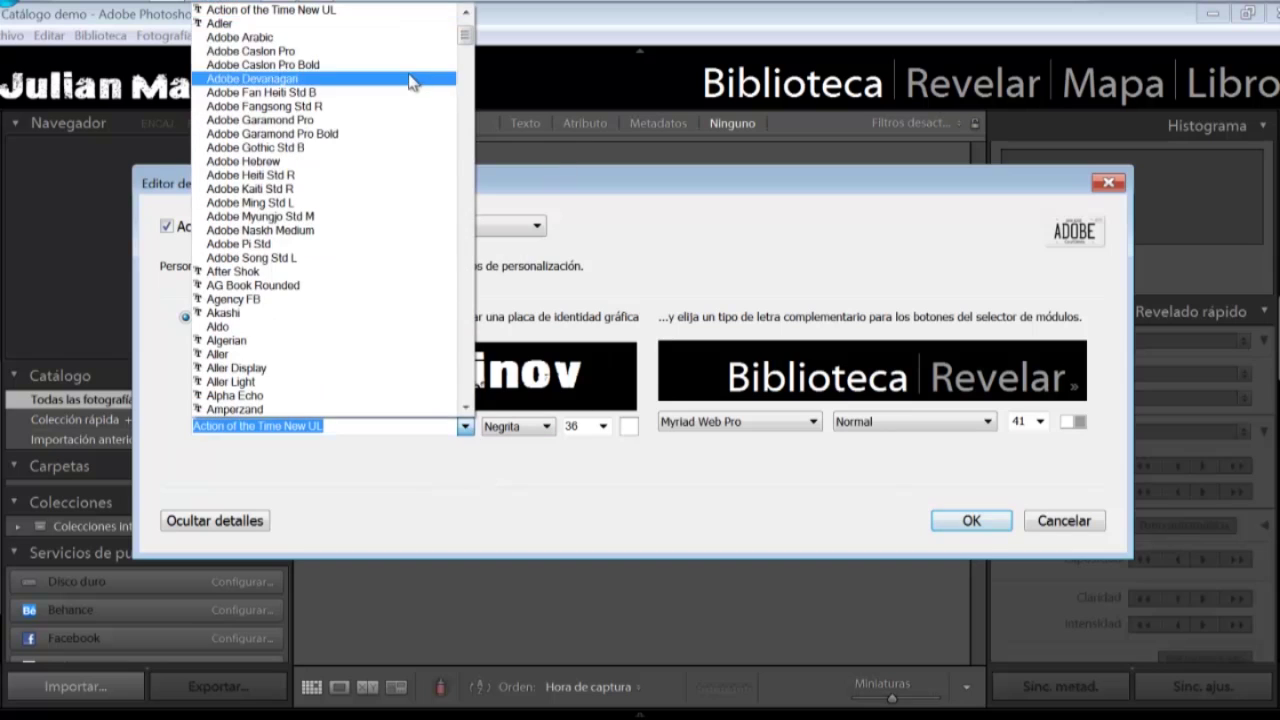
{"action": "key", "text": "Down"}
{"action": "key", "text": "Down"}
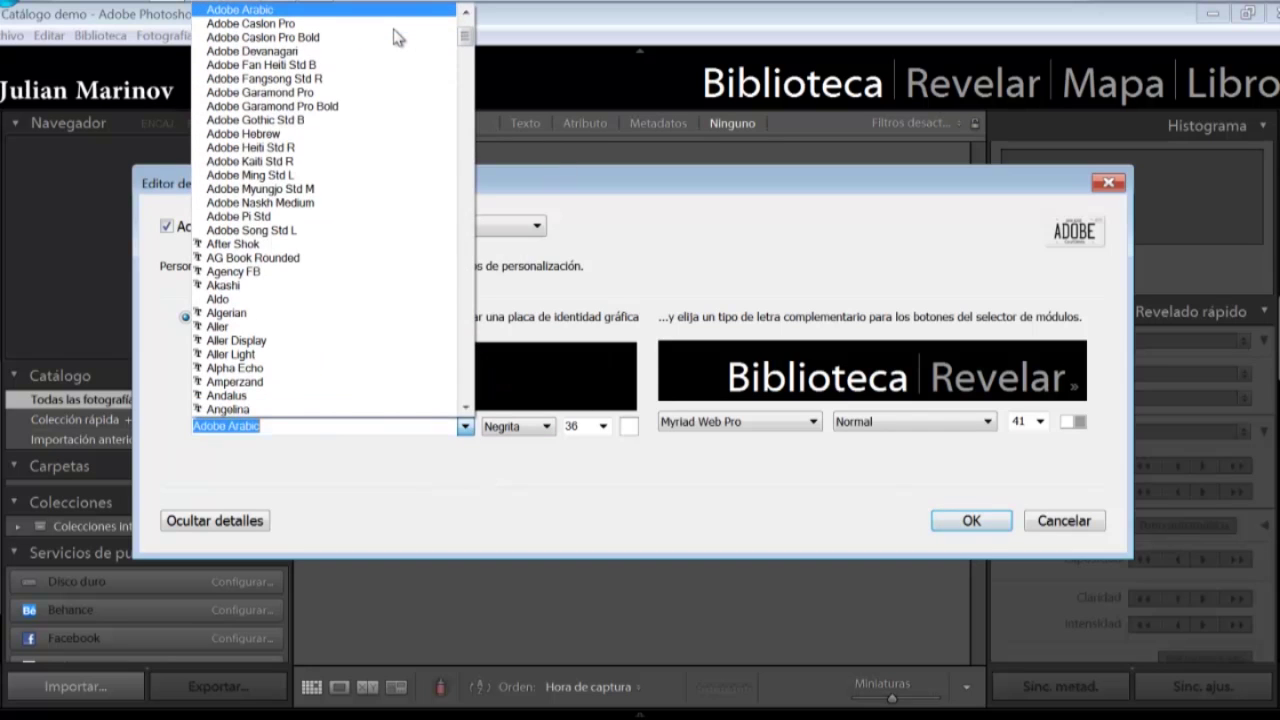
{"action": "key", "text": "Up"}
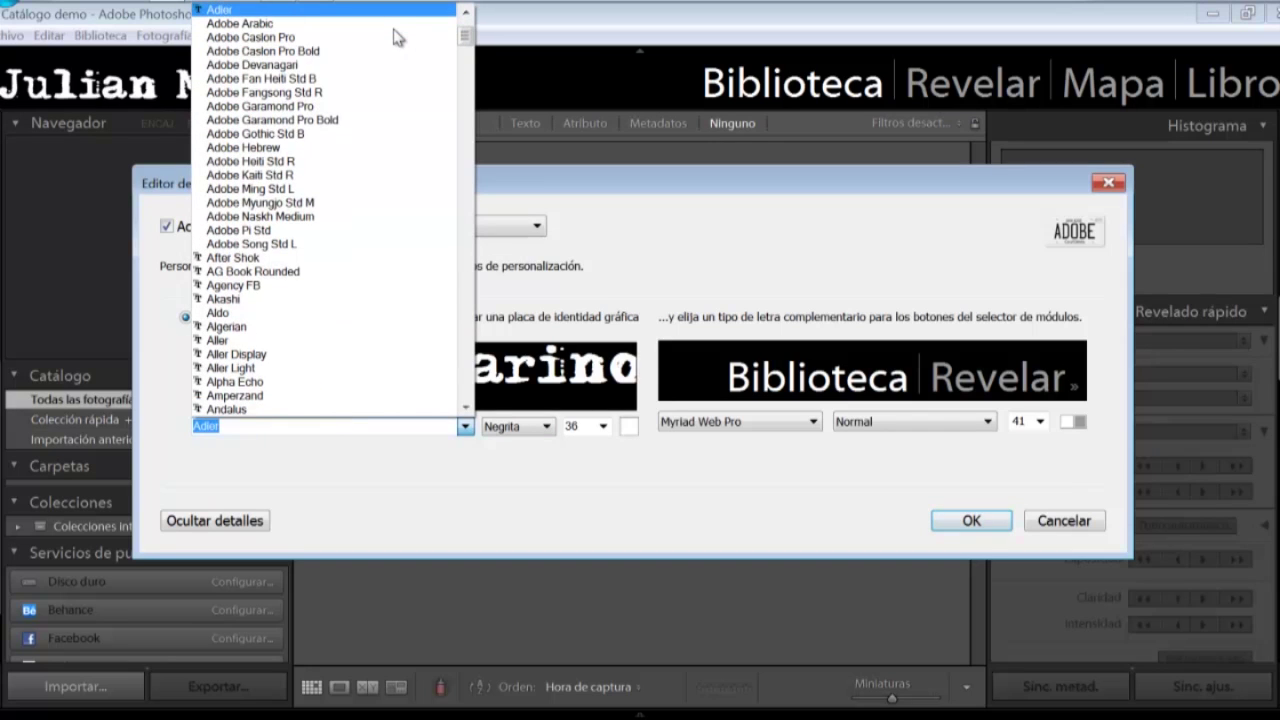
{"action": "key", "text": "Down"}
{"action": "key", "text": "Down"}
{"action": "key", "text": "Down"}
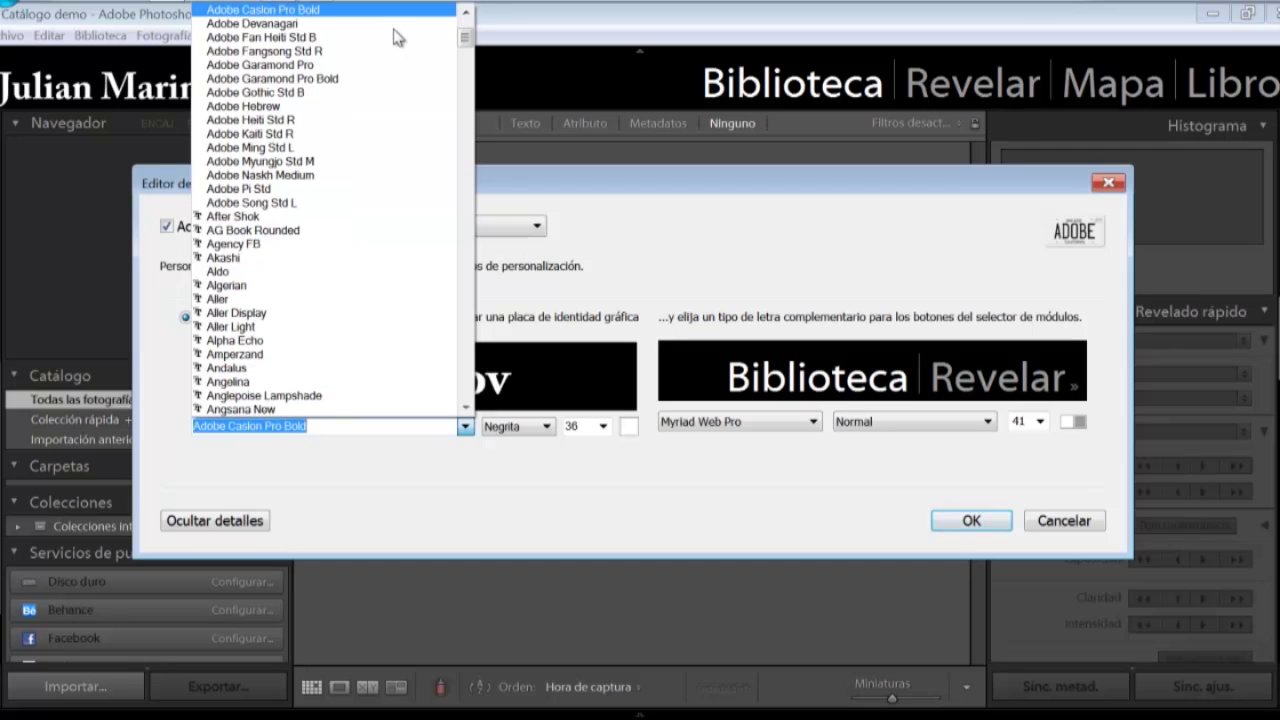
{"action": "key", "text": "Down"}
{"action": "key", "text": "Down"}
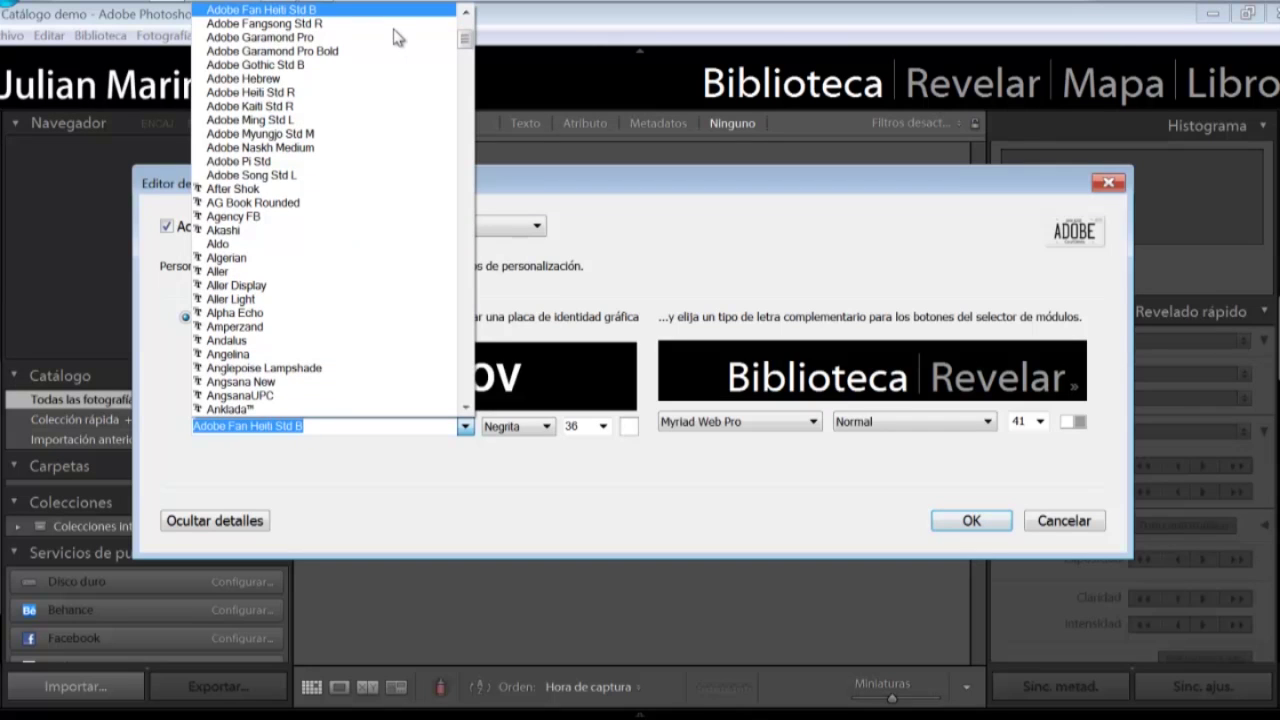
{"action": "key", "text": "Down"}
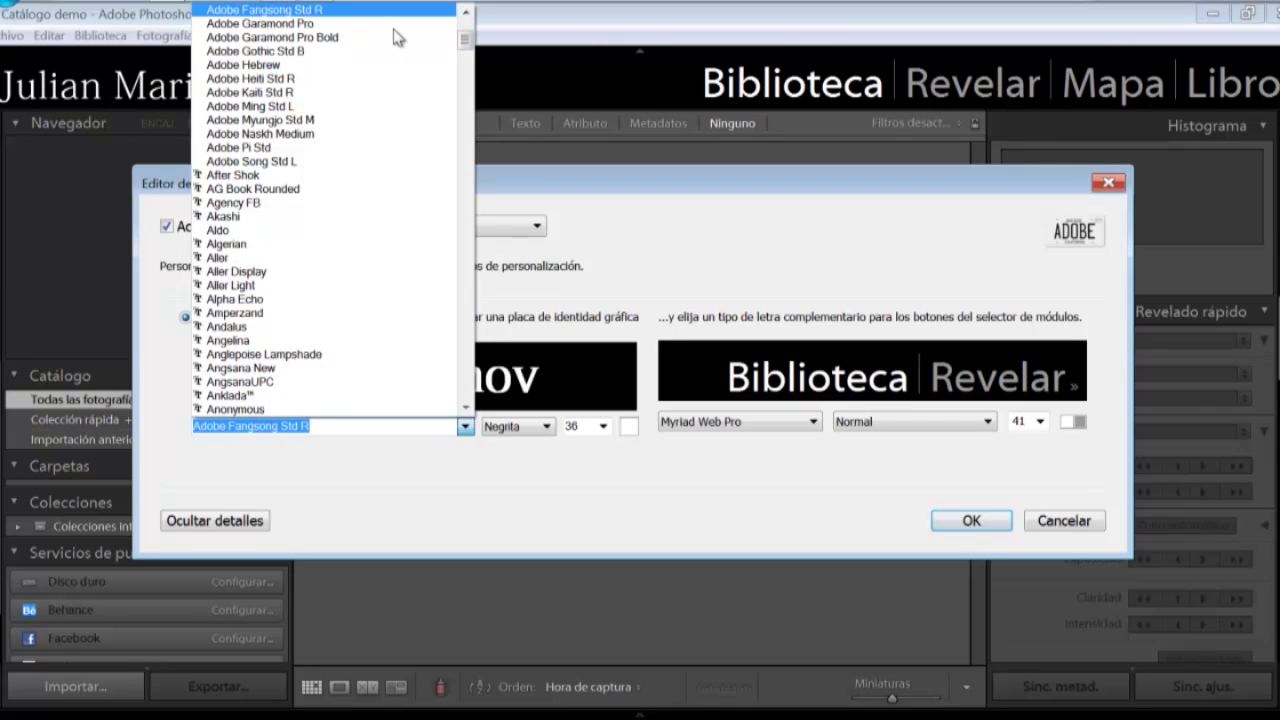
{"action": "key", "text": "Return"}
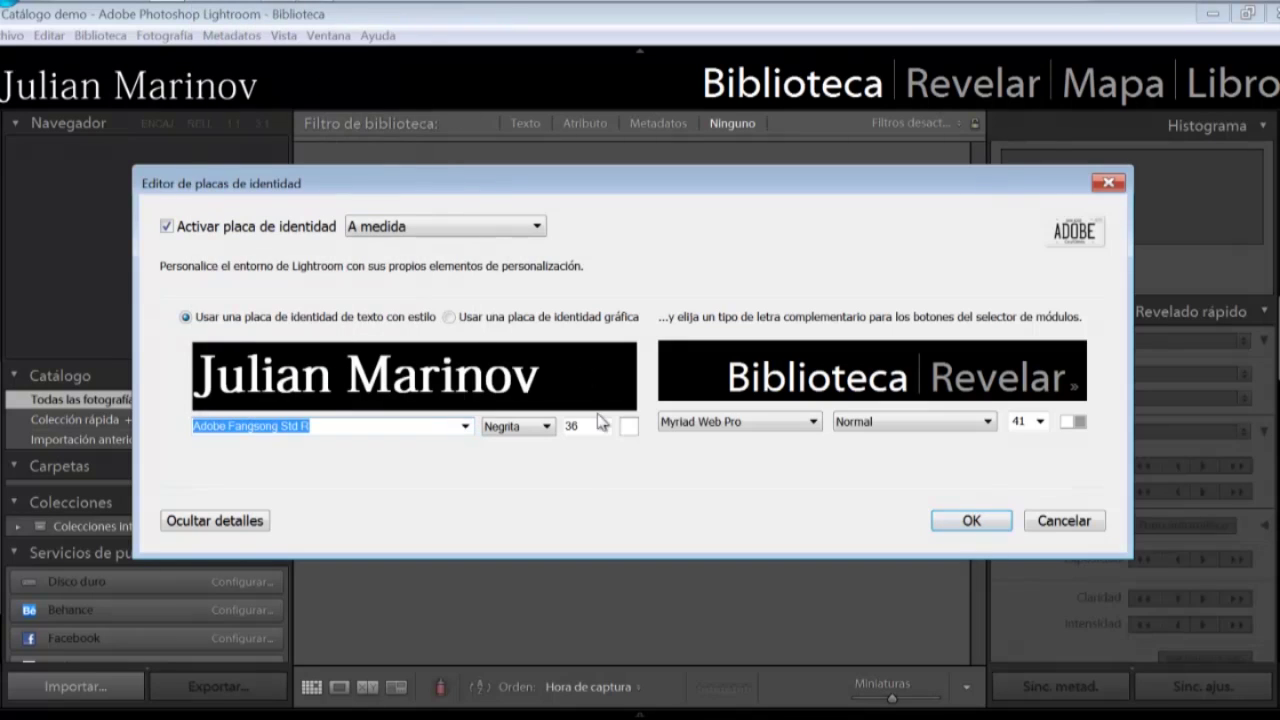
- Switch to a graphical identity plate using the image Placa de identidad (2).jpg
{"action": "left_click", "coordinate": [449, 318]}
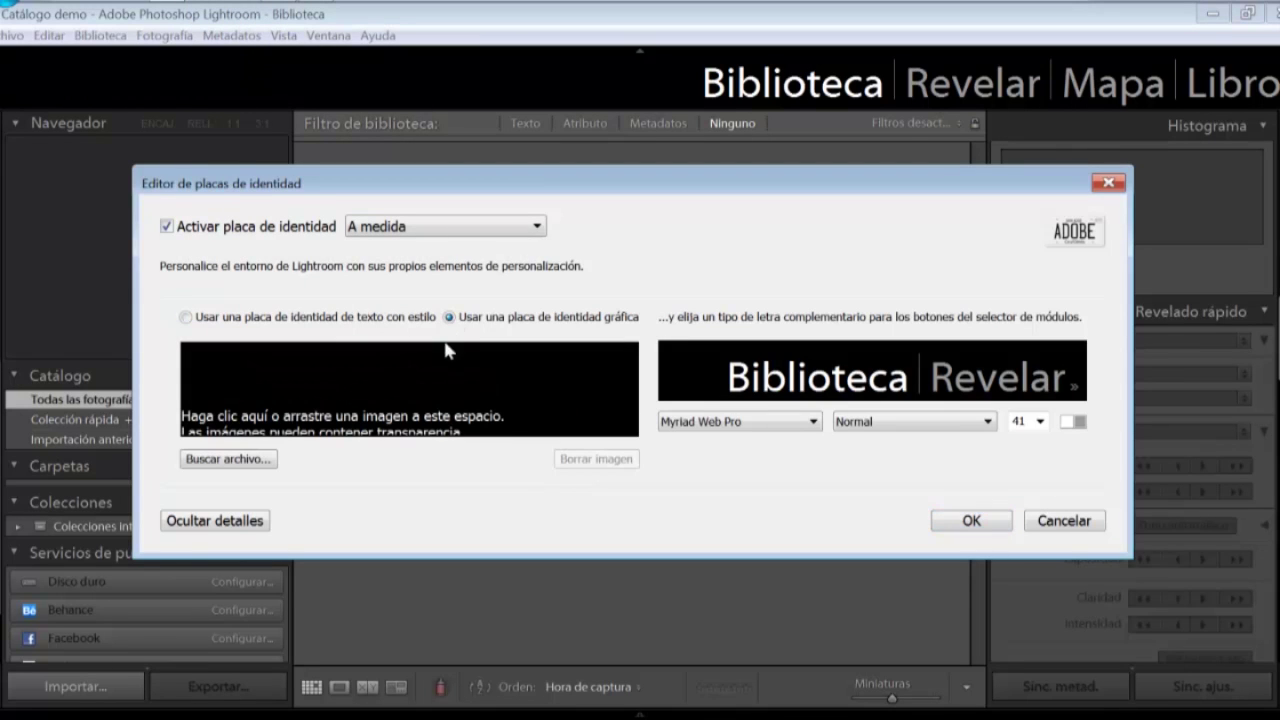
{"action": "left_click", "coordinate": [406, 376]}
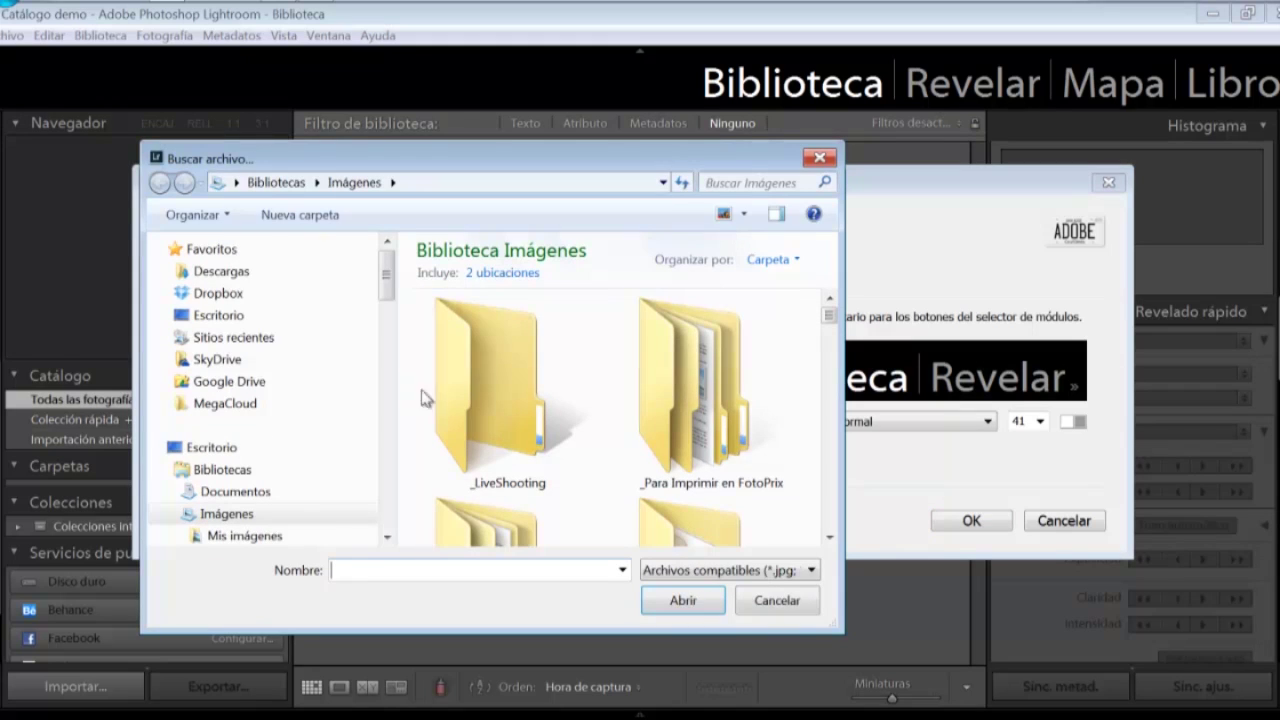
{"action": "scroll", "coordinate": [765, 437], "scroll_direction": "down", "scroll_amount": 2}
{"action": "scroll", "coordinate": [700, 440], "scroll_direction": "down", "scroll_amount": 2}
{"action": "scroll", "coordinate": [620, 450], "scroll_direction": "down", "scroll_amount": 2}
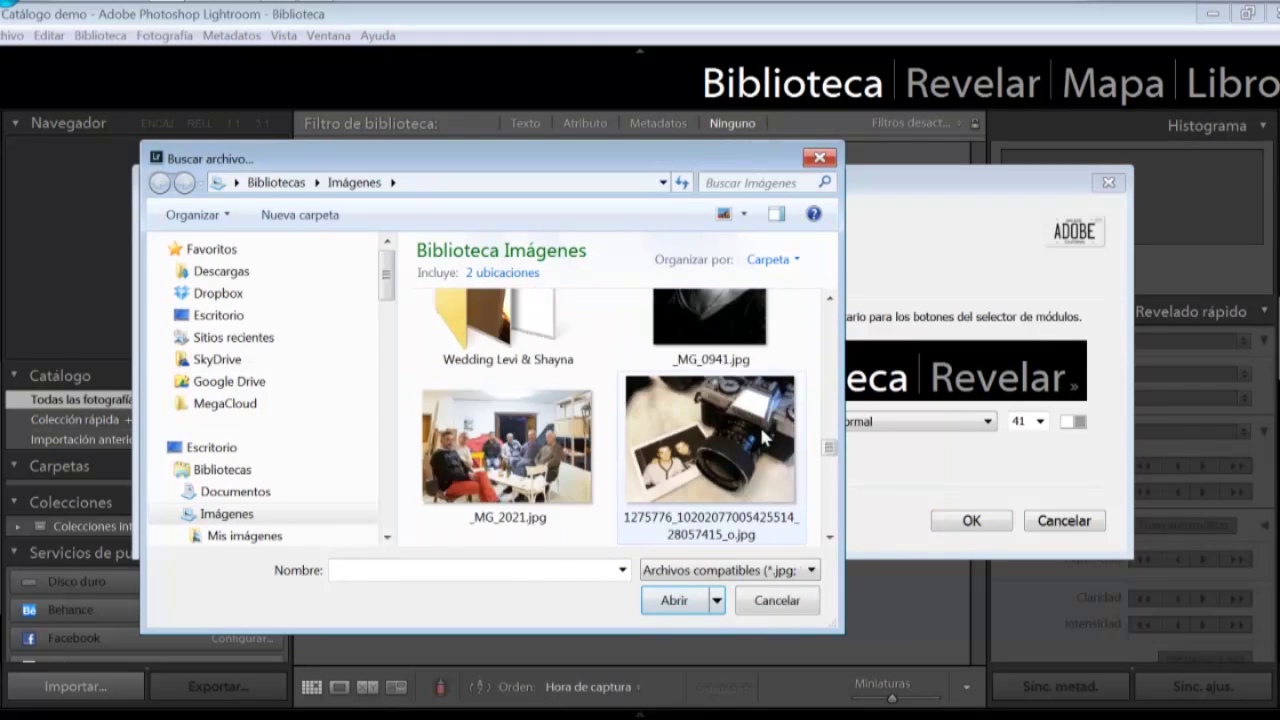
{"action": "scroll", "coordinate": [545, 463], "scroll_direction": "down", "scroll_amount": 2}
{"action": "double_click", "coordinate": [545, 463]}
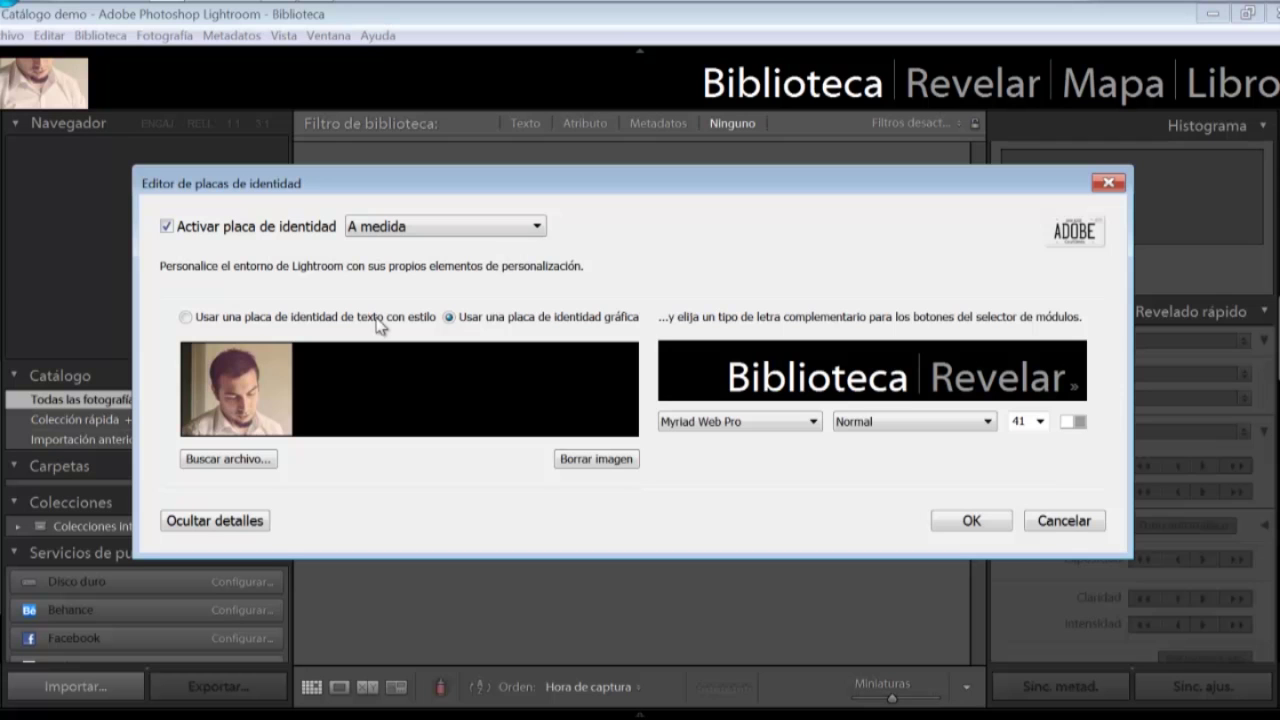
- Return to the styled-text plate and preview module-button fonts, leaving Old English Text MT
{"action": "left_click", "coordinate": [377, 318]}
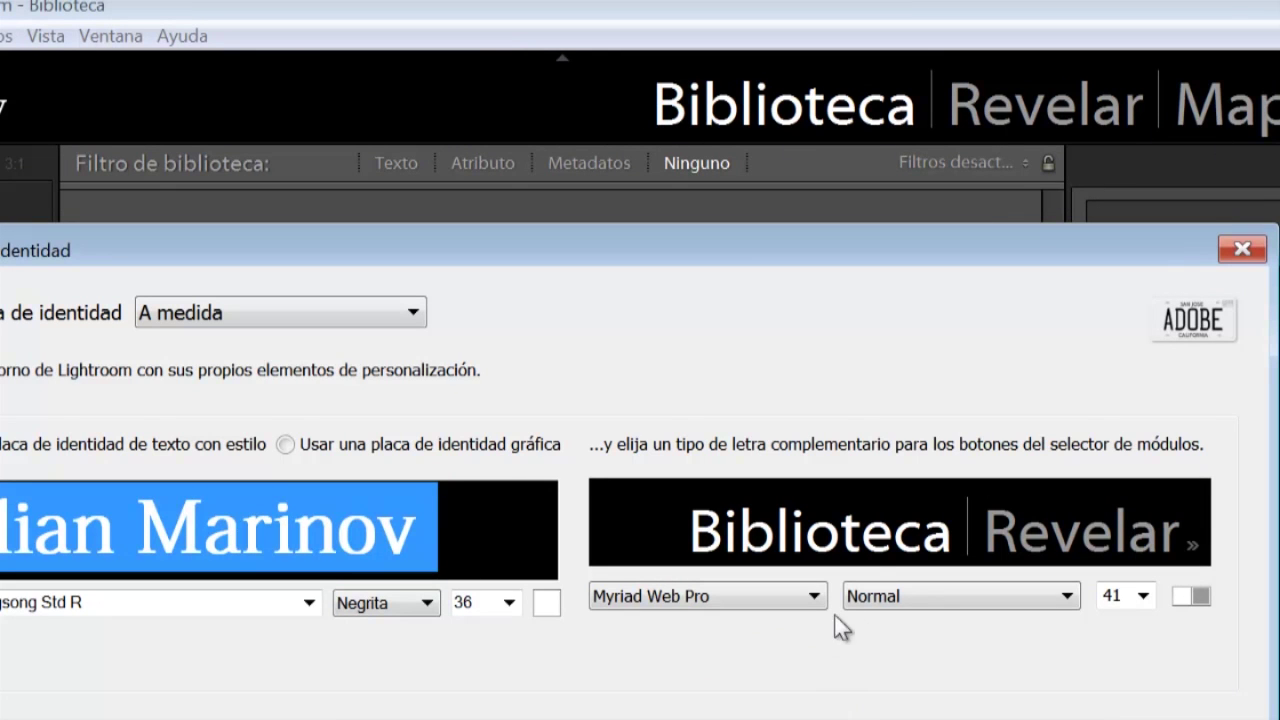
{"action": "left_click", "coordinate": [805, 598]}
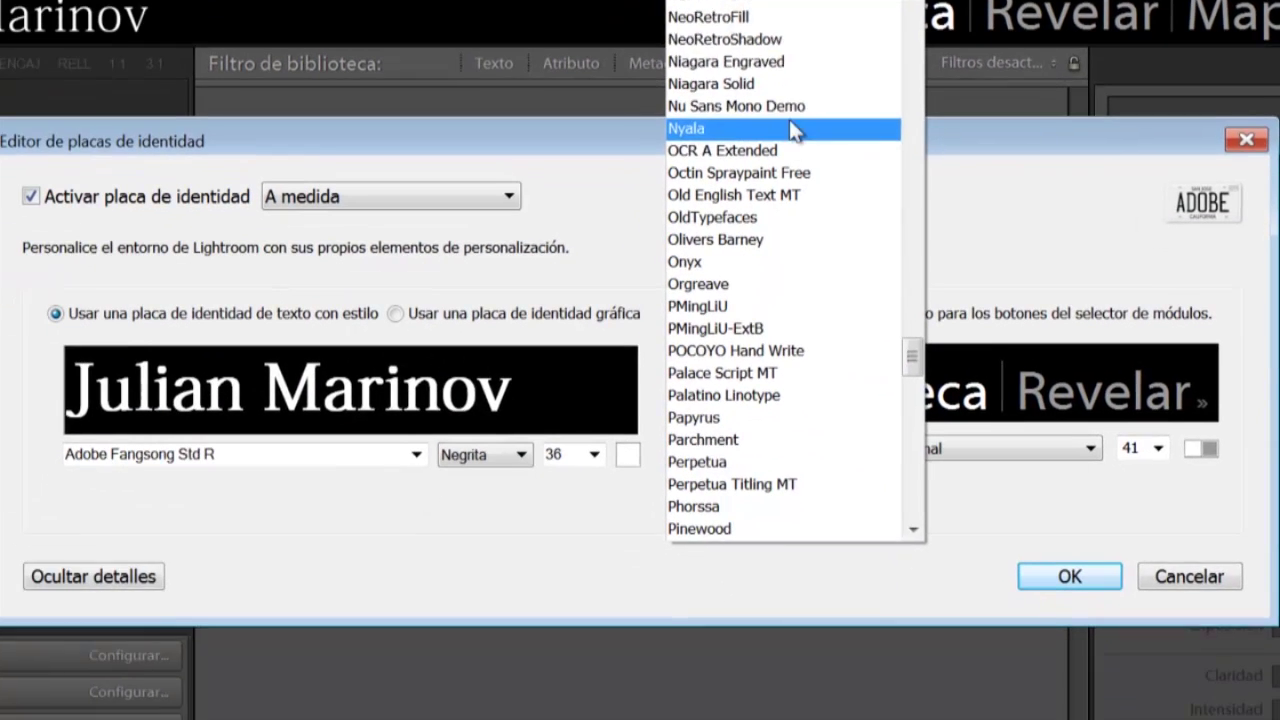
{"action": "key", "text": "Down"}
{"action": "key", "text": "Down"}
{"action": "key", "text": "Down"}
{"action": "key", "text": "Down"}
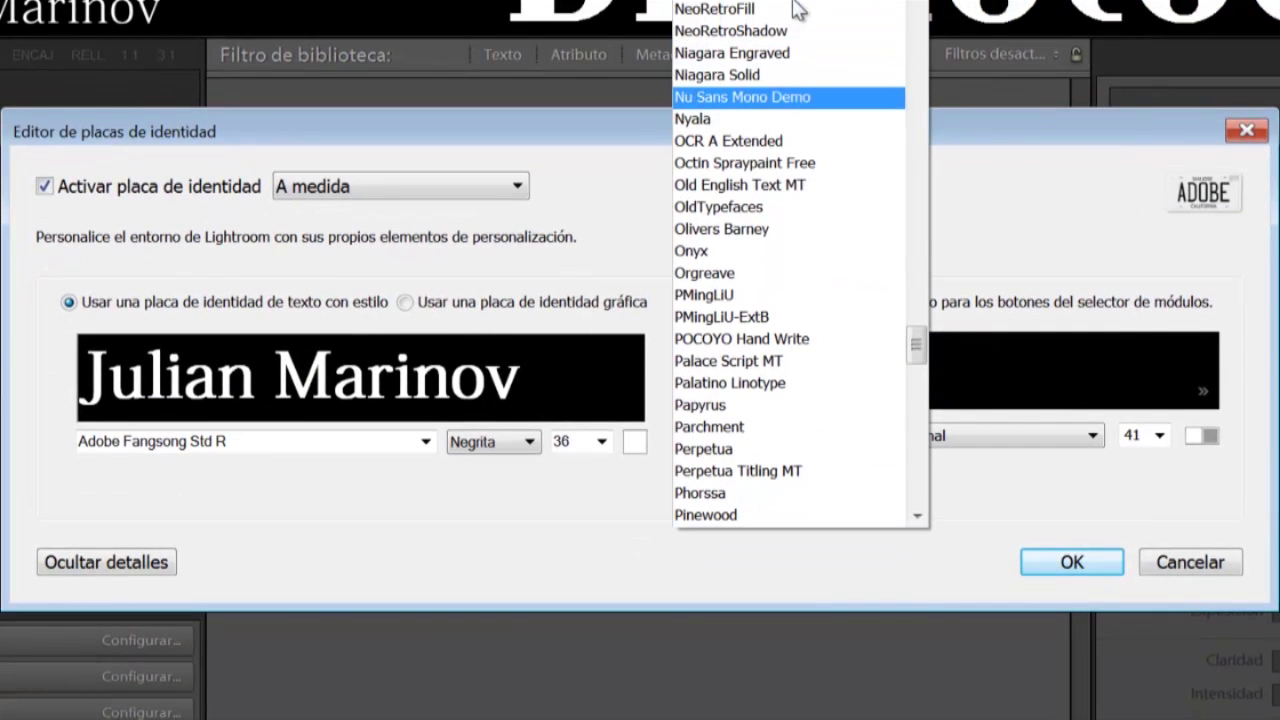
{"action": "key", "text": "Down"}
{"action": "key", "text": "Down"}
{"action": "key", "text": "Down"}
{"action": "key", "text": "Down"}
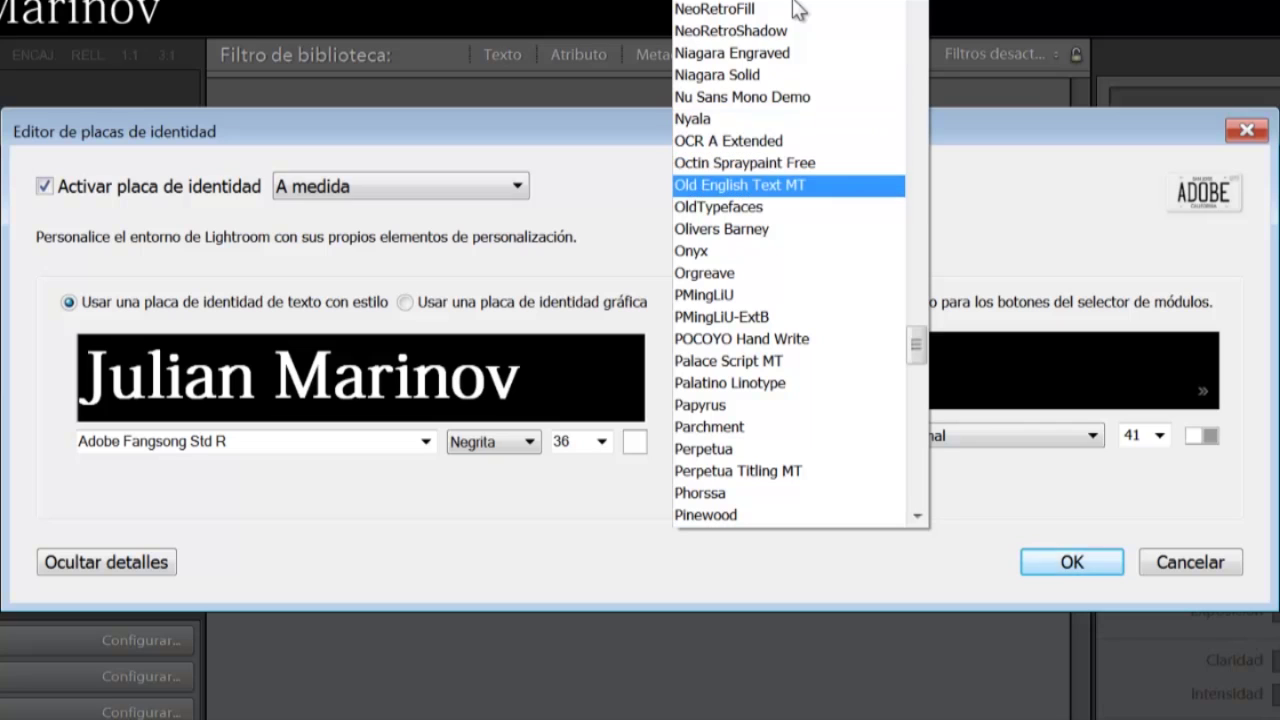
{"action": "key", "text": "Escape"}
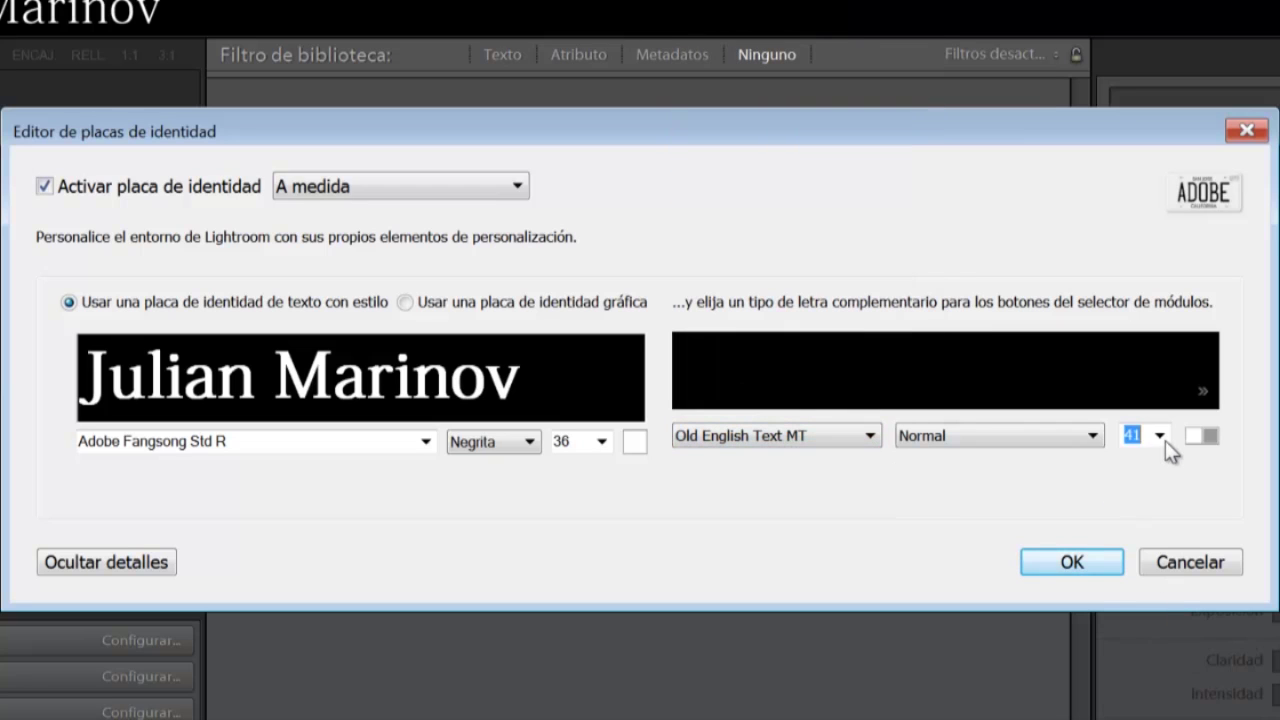
- Set the module-picker button size to 18 and browse other fonts for them
{"action": "left_click", "coordinate": [1160, 435]}
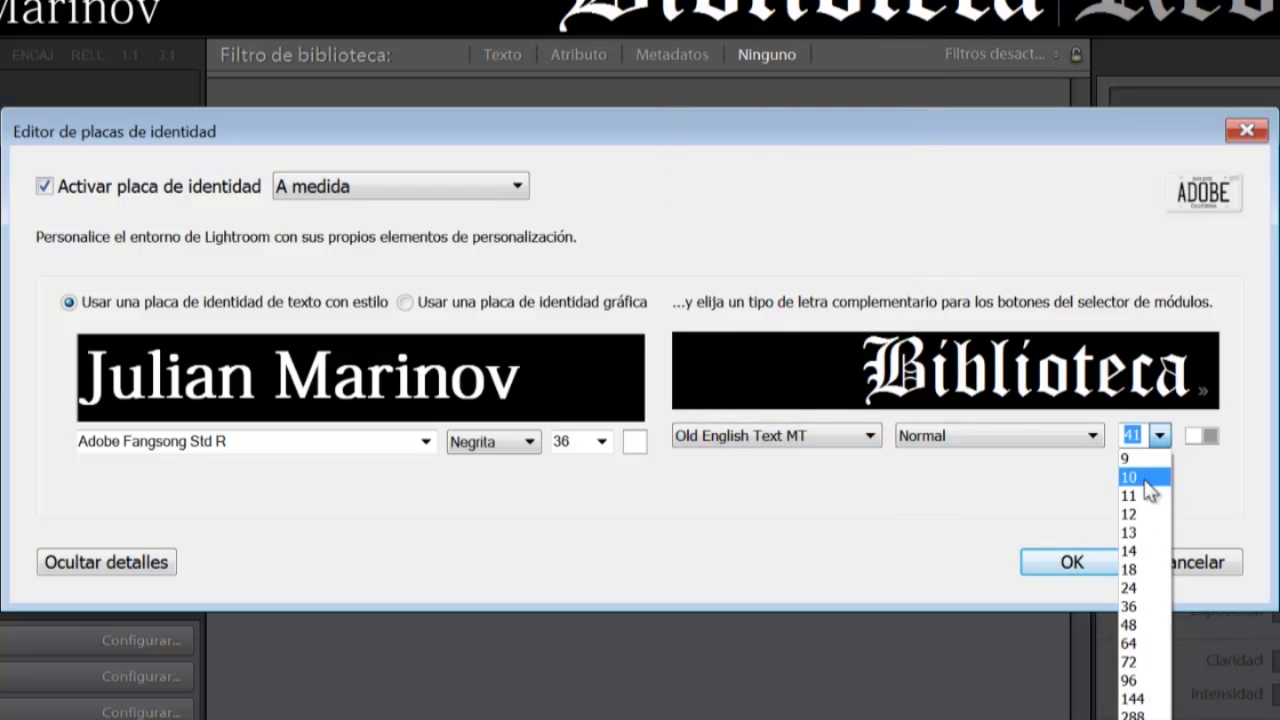
{"action": "left_click", "coordinate": [1150, 587]}
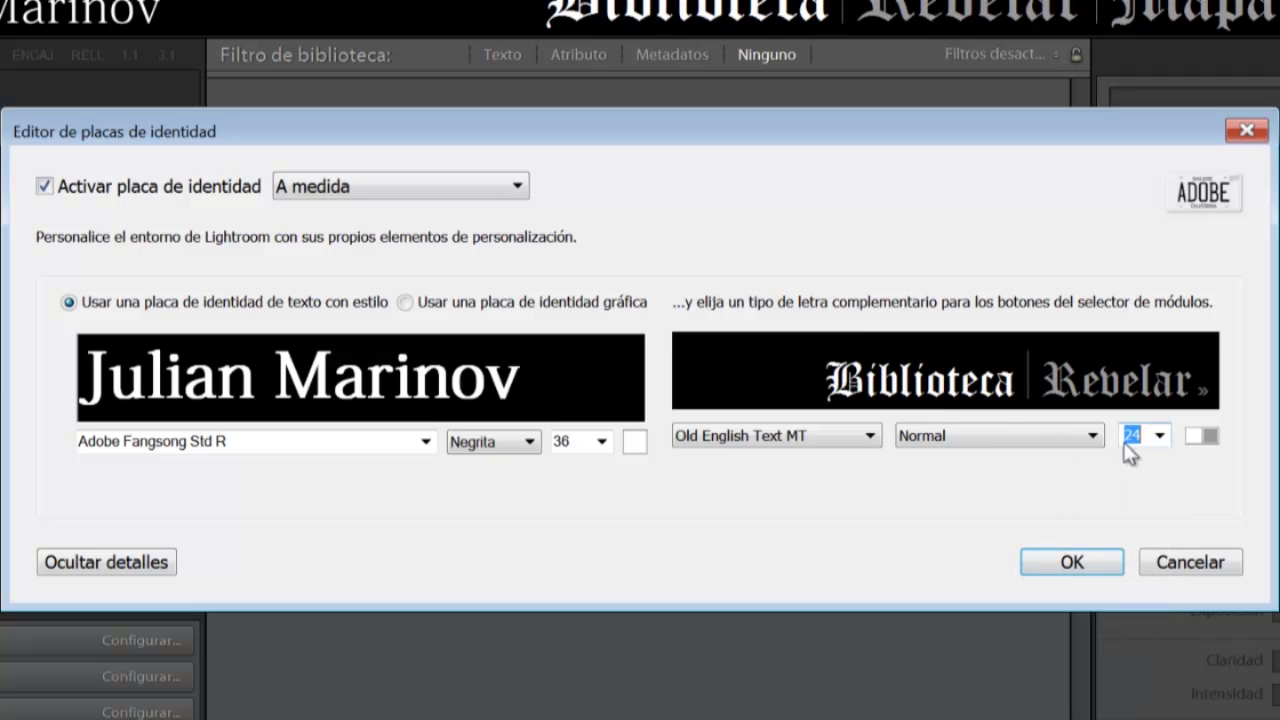
{"action": "left_click", "coordinate": [1160, 436]}
{"action": "left_click", "coordinate": [1135, 569]}
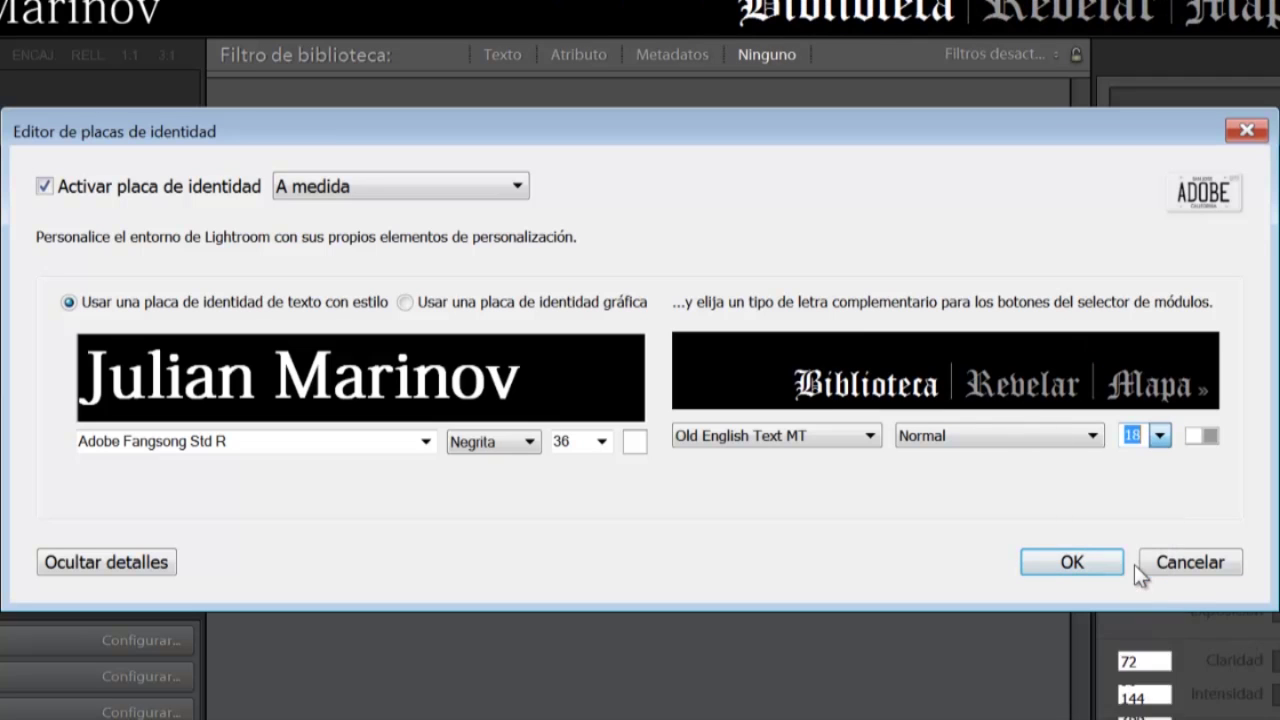
{"action": "left_click", "coordinate": [850, 436]}
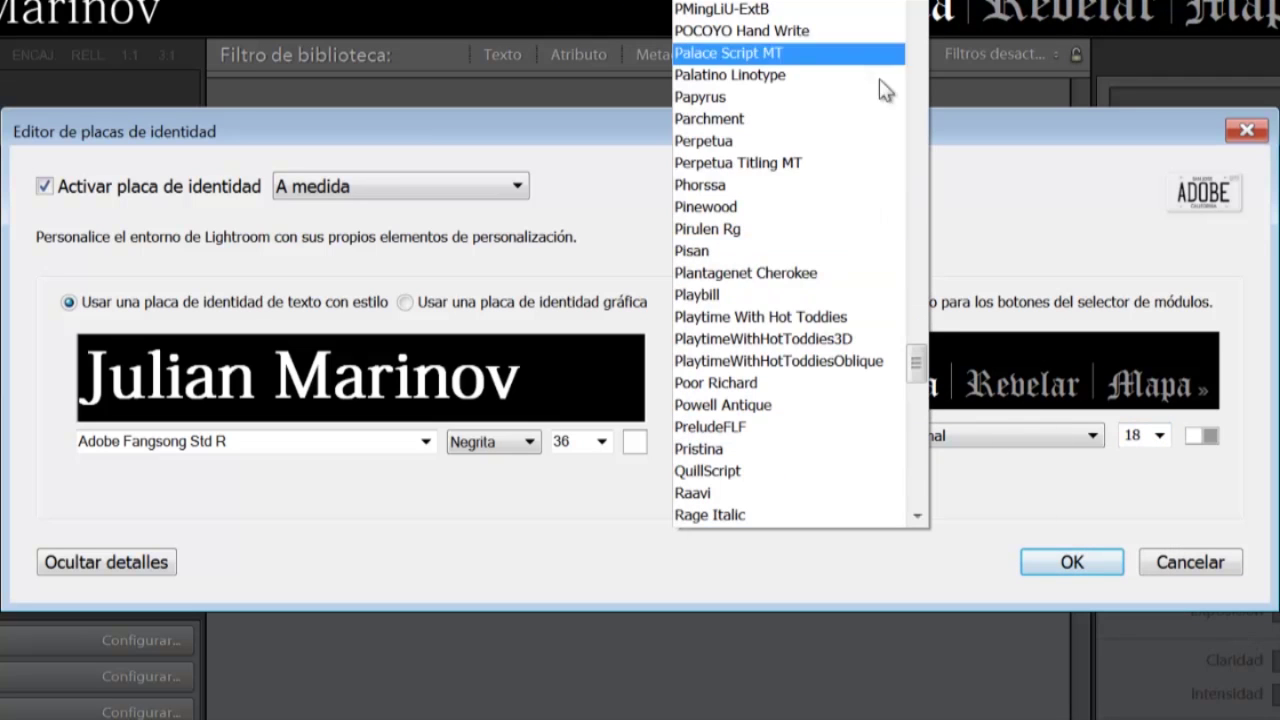
{"action": "left_click_drag", "start_coordinate": [916, 363], "coordinate": [916, 2]}
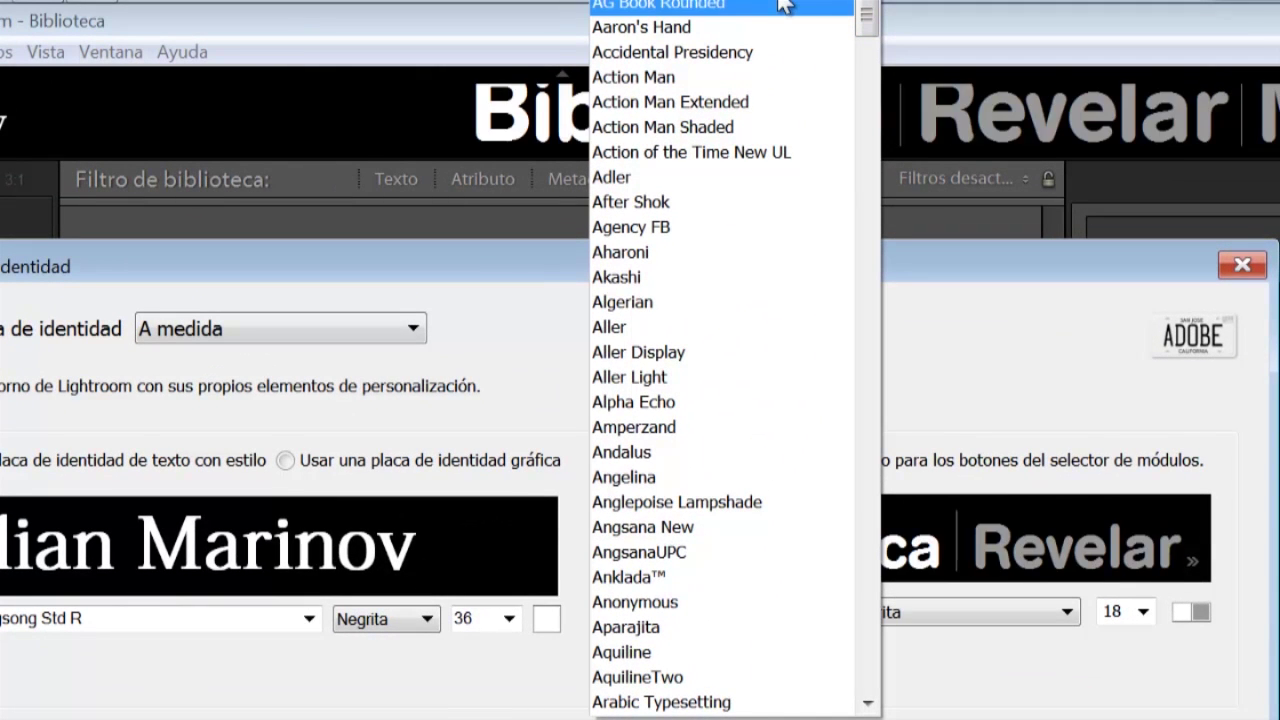
{"action": "key", "text": "Down"}
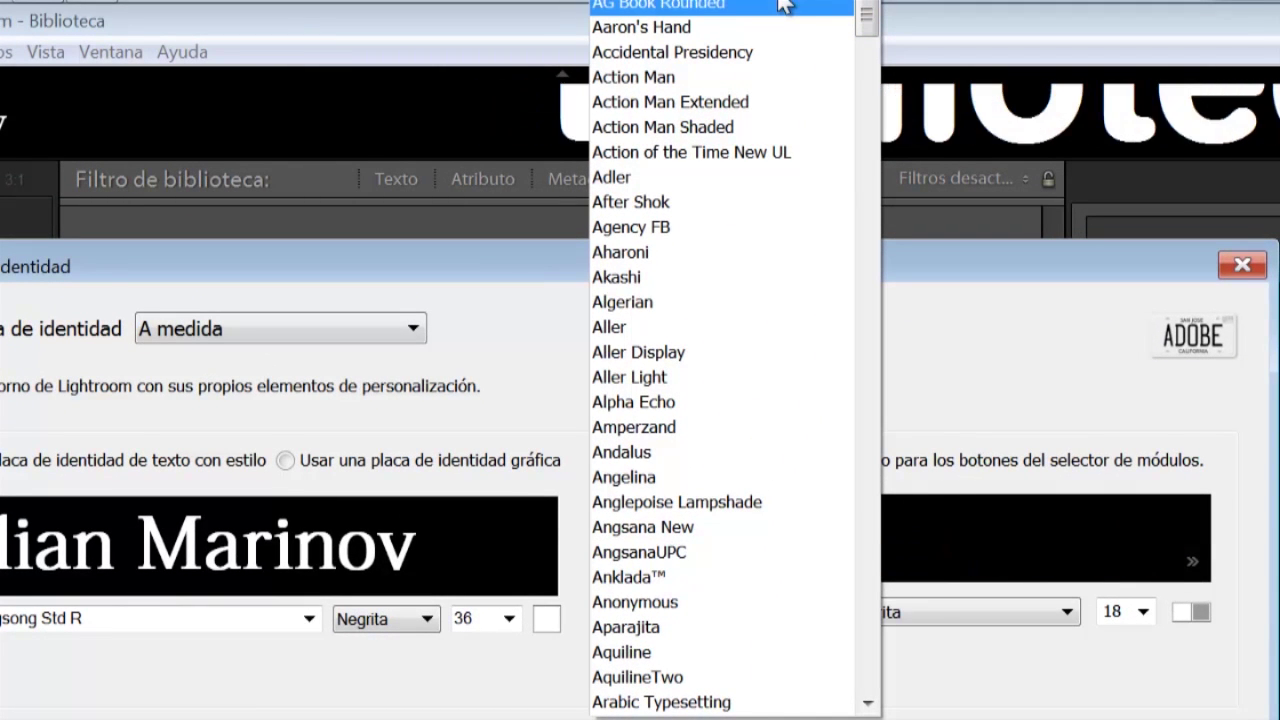
{"action": "key", "text": "Down"}
{"action": "key", "text": "Down"}
{"action": "key", "text": "Down"}
{"action": "key", "text": "Down"}
{"action": "key", "text": "Down"}
{"action": "key", "text": "Down"}
{"action": "key", "text": "Down"}
{"action": "key", "text": "Down"}
{"action": "key", "text": "Down"}
{"action": "key", "text": "Down"}
{"action": "key", "text": "Down"}
{"action": "key", "text": "Down"}
{"action": "key", "text": "Down"}
{"action": "key", "text": "Down"}
{"action": "key", "text": "Down"}
{"action": "key", "text": "Down"}
{"action": "key", "text": "Down"}
{"action": "key", "text": "Down"}
{"action": "key", "text": "Down"}
{"action": "key", "text": "Down"}
{"action": "key", "text": "Down"}
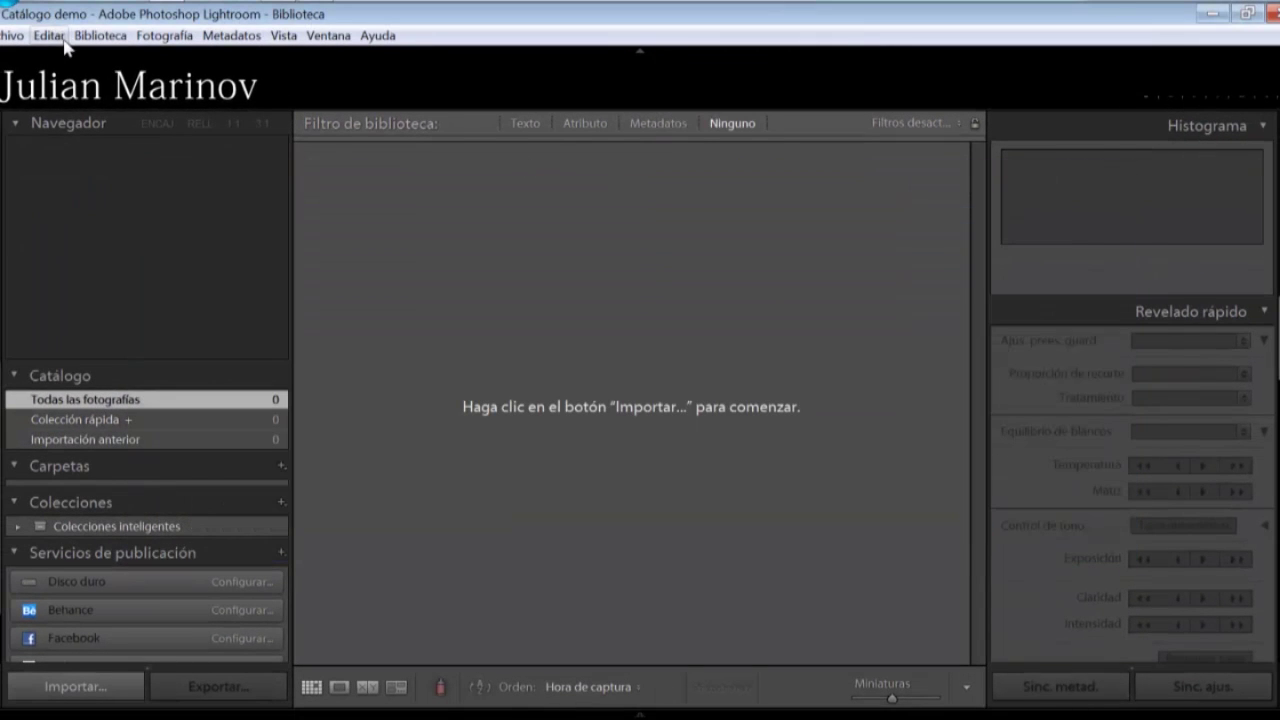
- Reopen the identity plate editor and choose Cambria for the module-picker buttons
{"action": "left_click", "coordinate": [49, 35]}
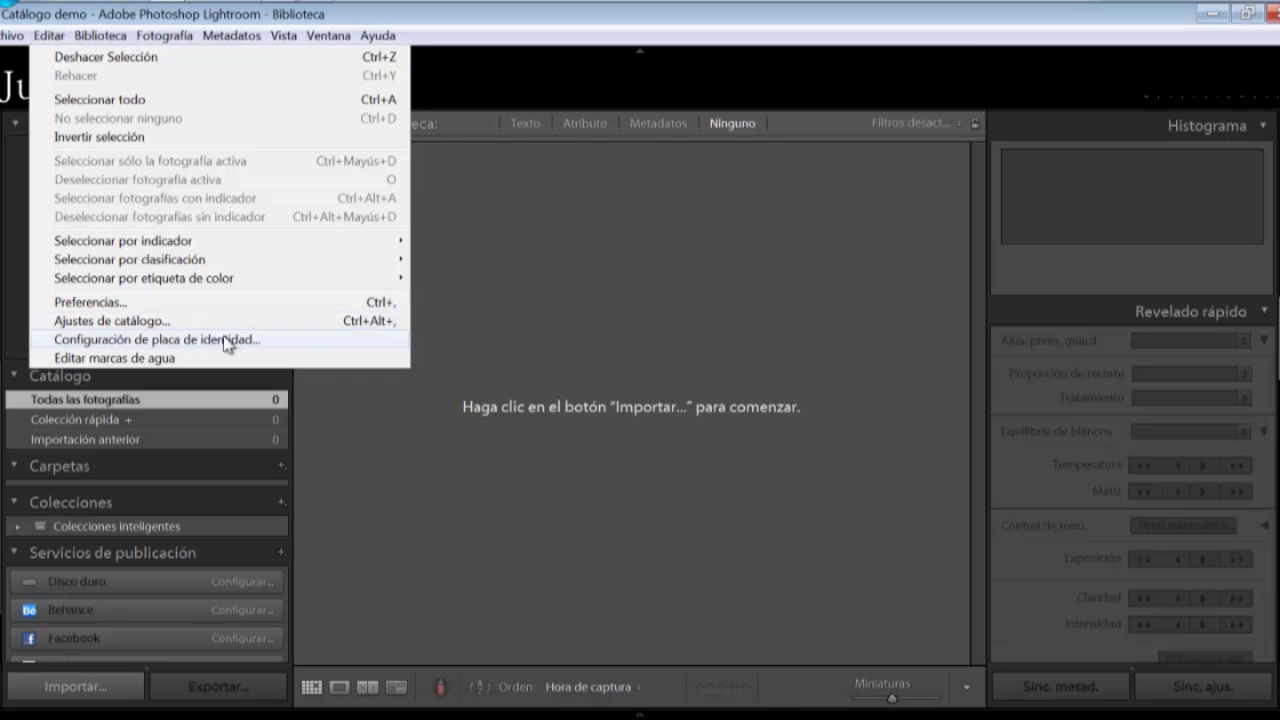
{"action": "left_click", "coordinate": [226, 340]}
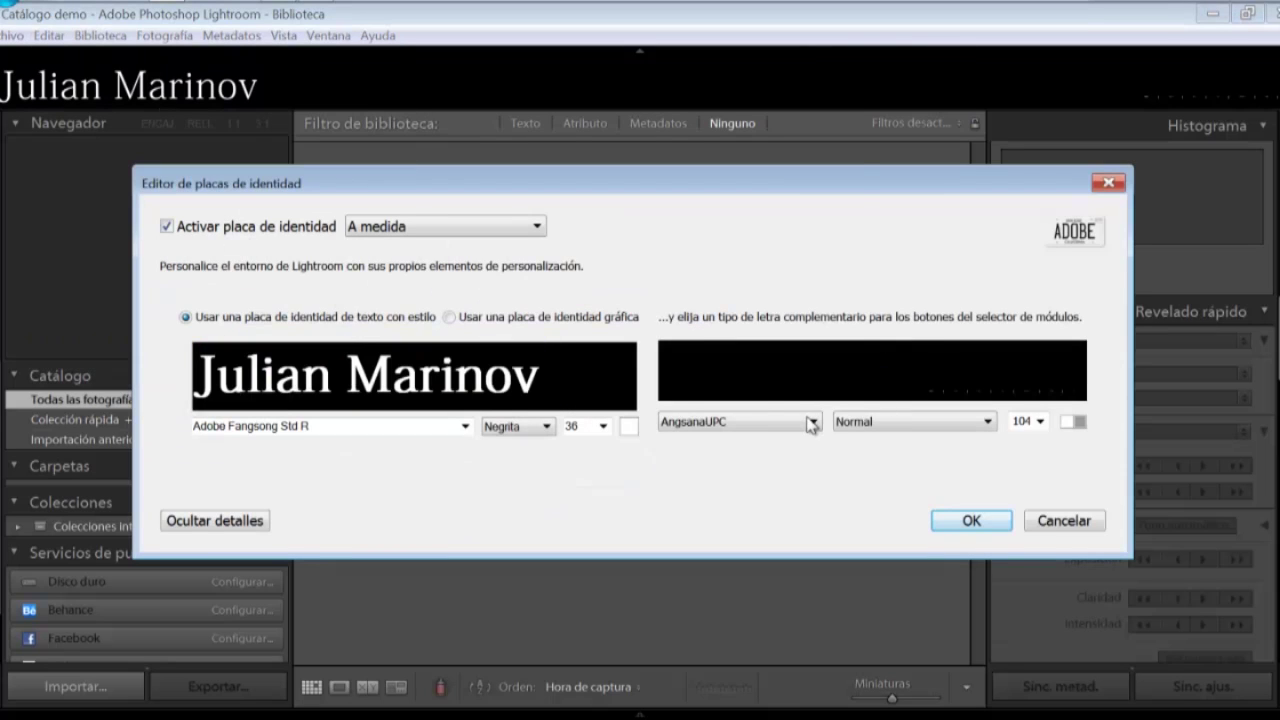
{"action": "left_click", "coordinate": [812, 422]}
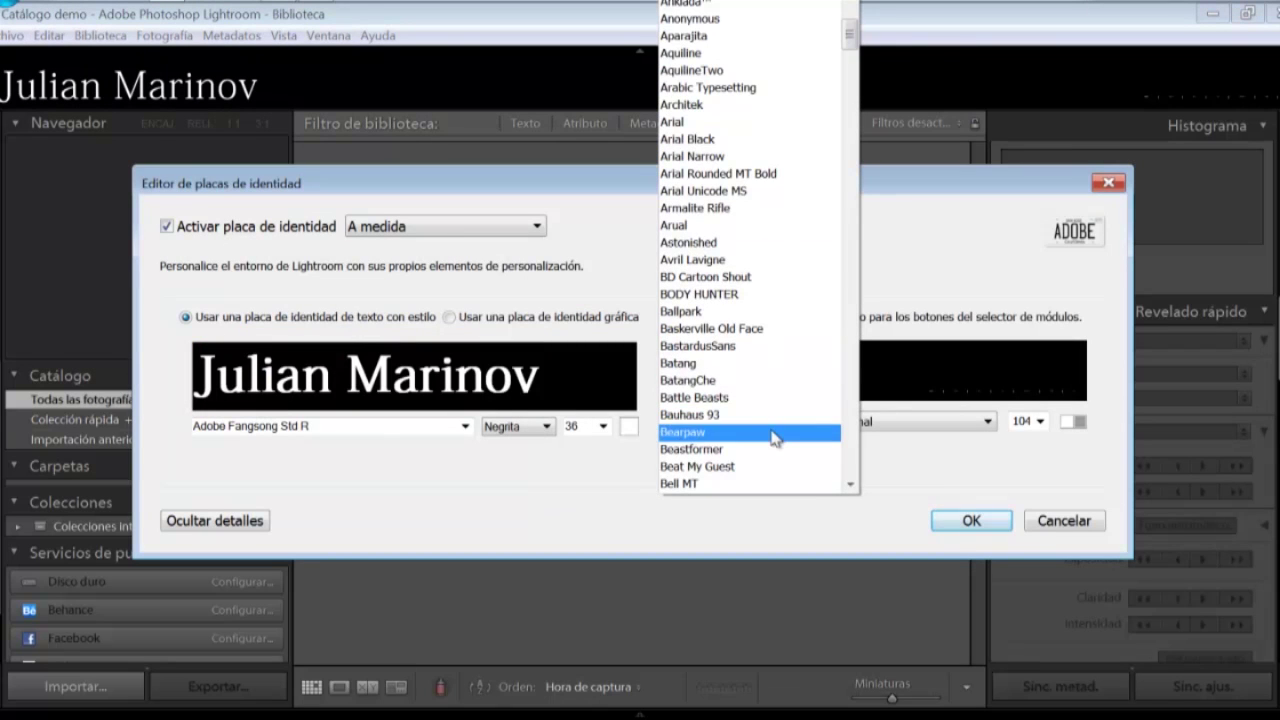
{"action": "left_click", "coordinate": [773, 433]}
{"action": "left_click", "coordinate": [773, 433]}
{"action": "scroll", "coordinate": [740, 420], "scroll_direction": "down", "scroll_amount": 1}
{"action": "scroll", "coordinate": [740, 420], "scroll_direction": "down", "scroll_amount": 2}
{"action": "scroll", "coordinate": [738, 418], "scroll_direction": "down", "scroll_amount": 1}
{"action": "left_click", "coordinate": [737, 415]}
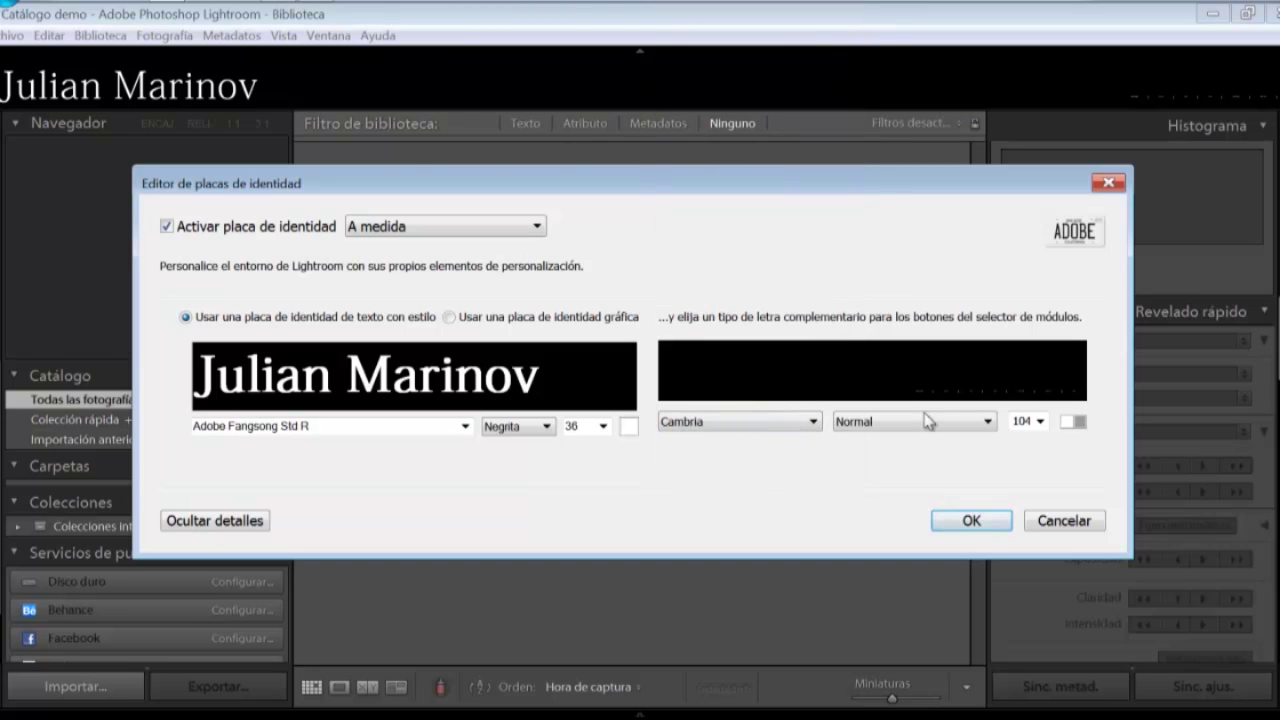
- Keep the module-picker font style Normal and set its size to 12
{"action": "left_click", "coordinate": [1040, 421]}
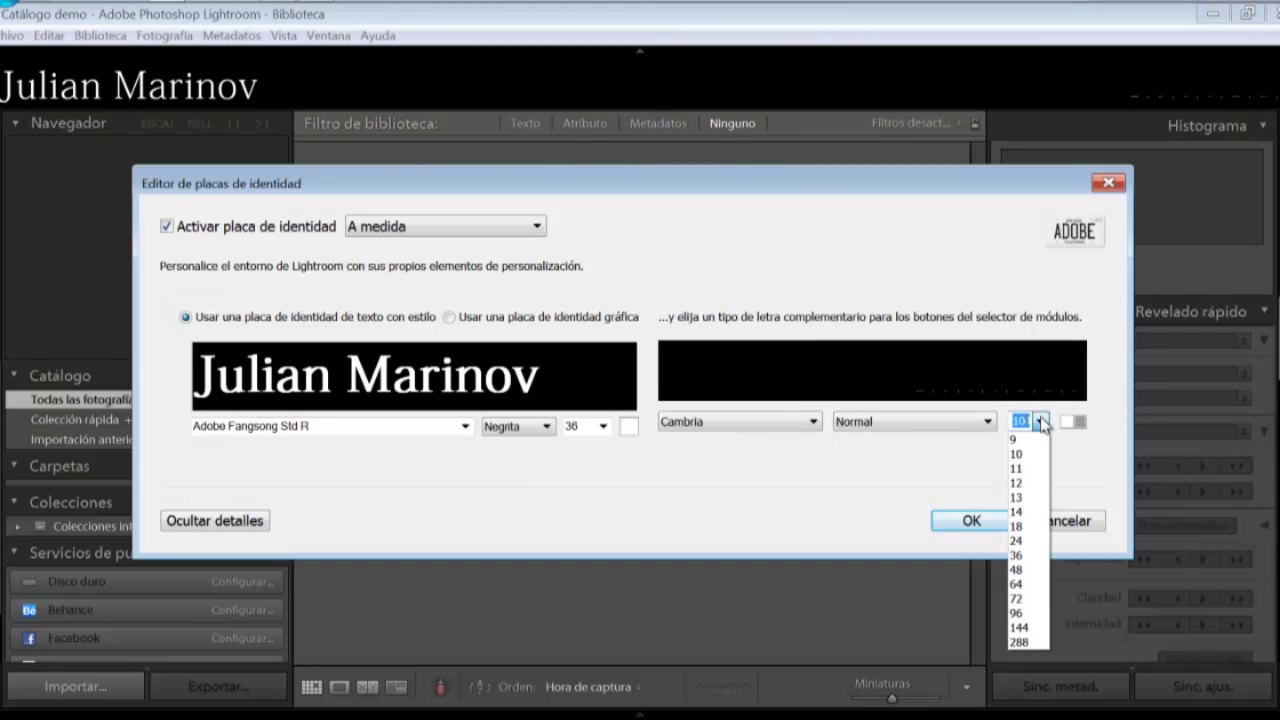
{"action": "left_click", "coordinate": [1028, 541]}
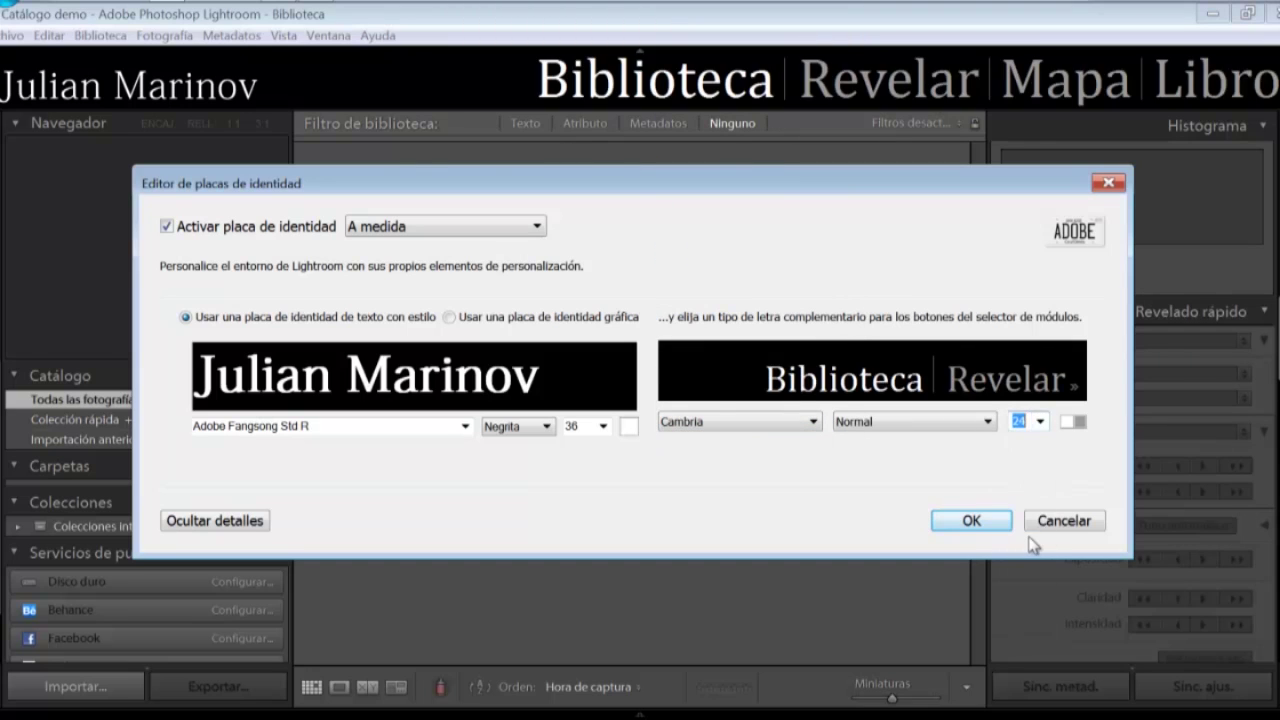
{"action": "left_click", "coordinate": [988, 422]}
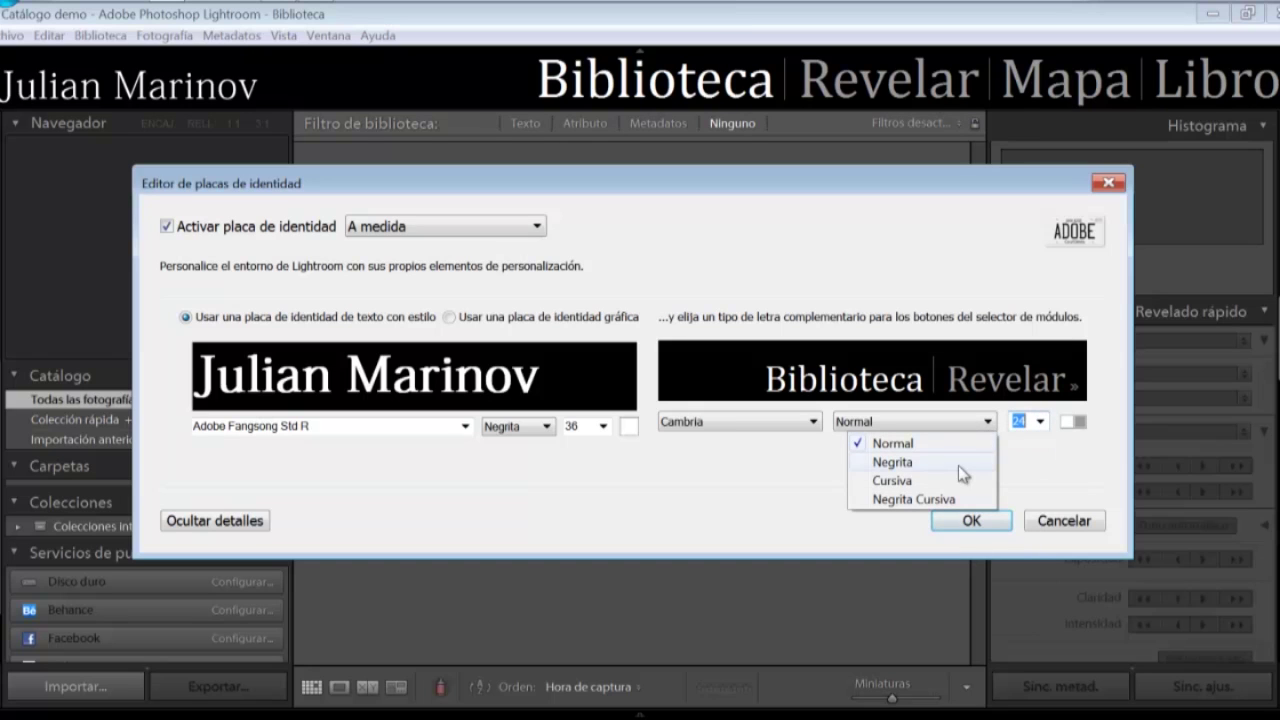
{"action": "left_click", "coordinate": [1010, 432]}
{"action": "left_click", "coordinate": [1040, 421]}
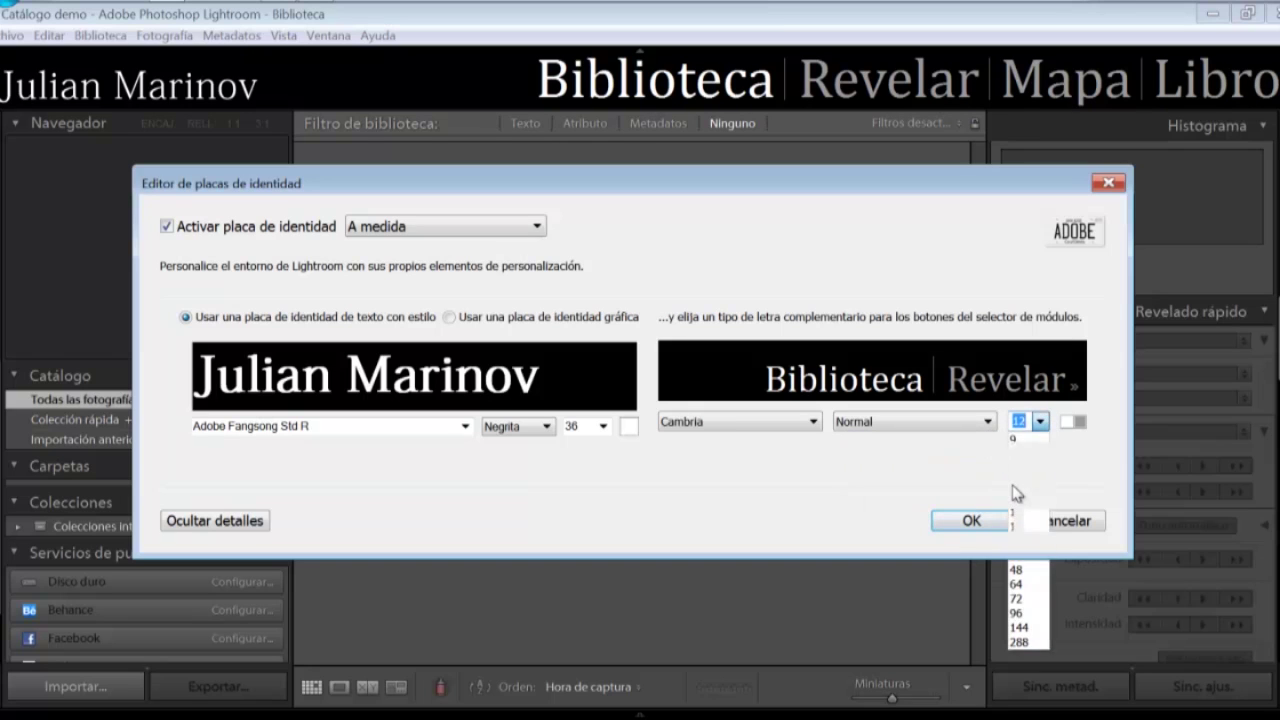
{"action": "left_click", "coordinate": [1016, 492]}
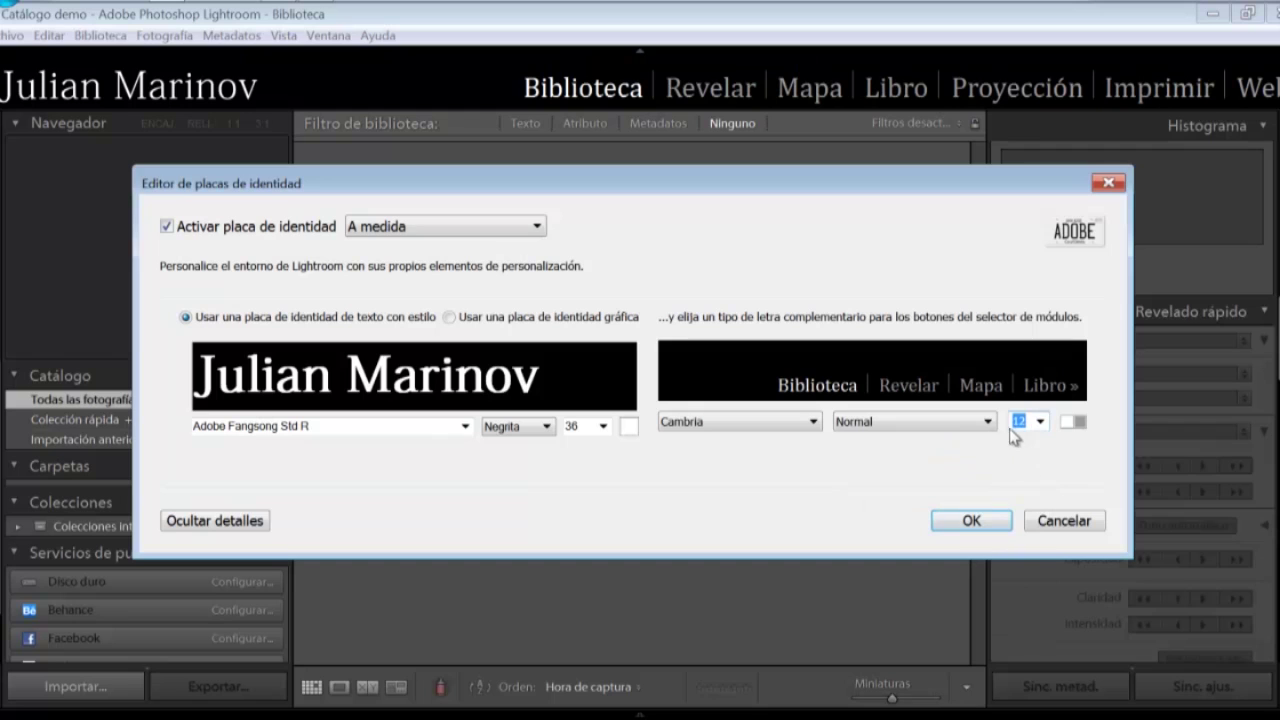
{"action": "left_click", "coordinate": [1080, 424]}
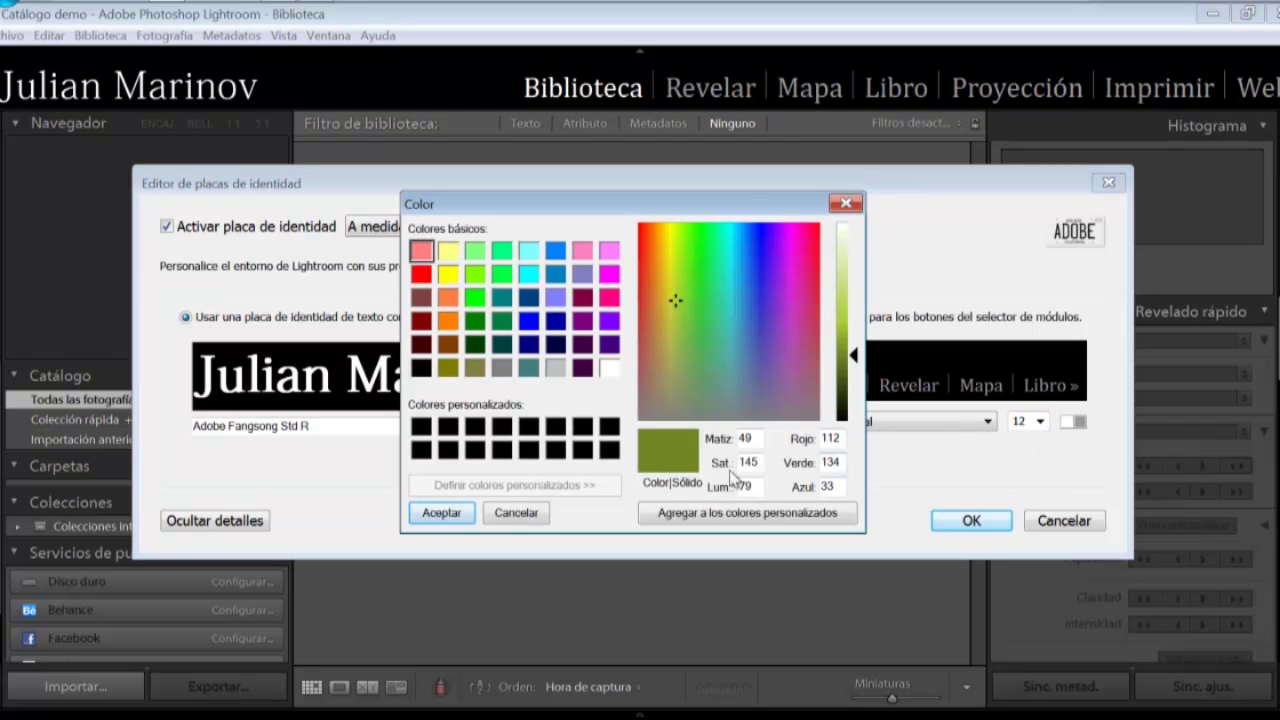
{"action": "left_click", "coordinate": [845, 203]}
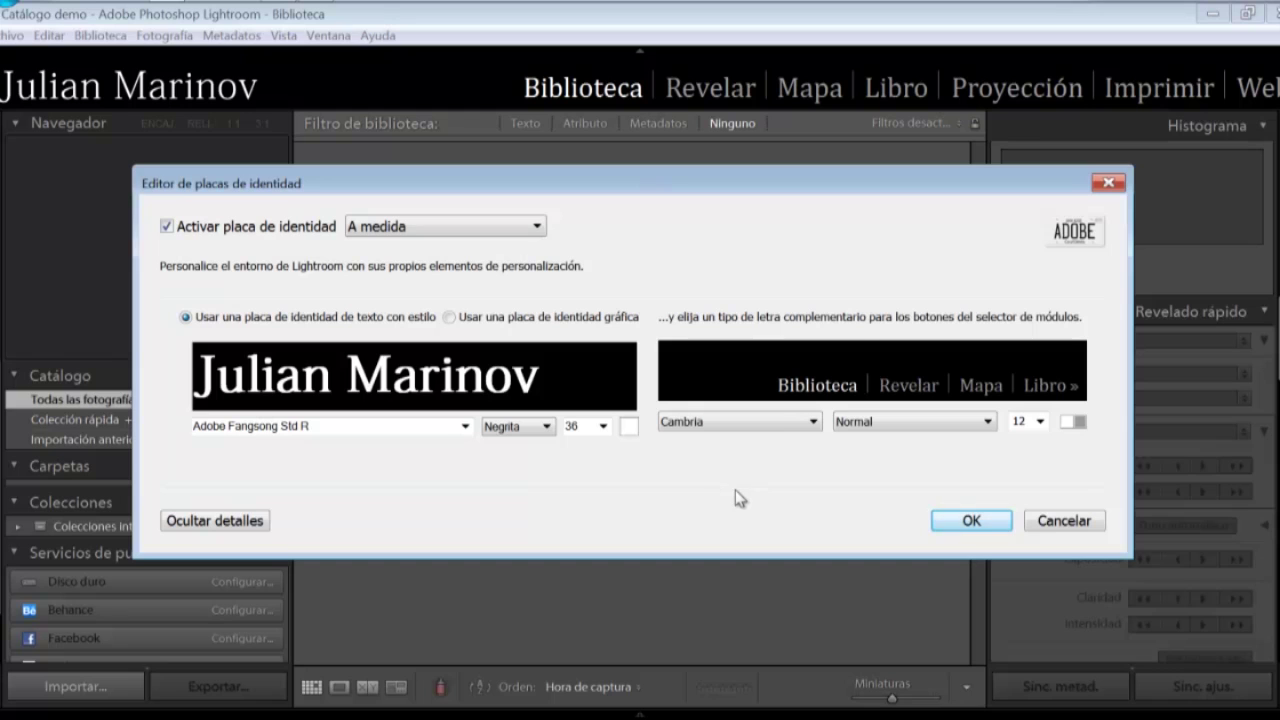
{"action": "left_click", "coordinate": [628, 428]}
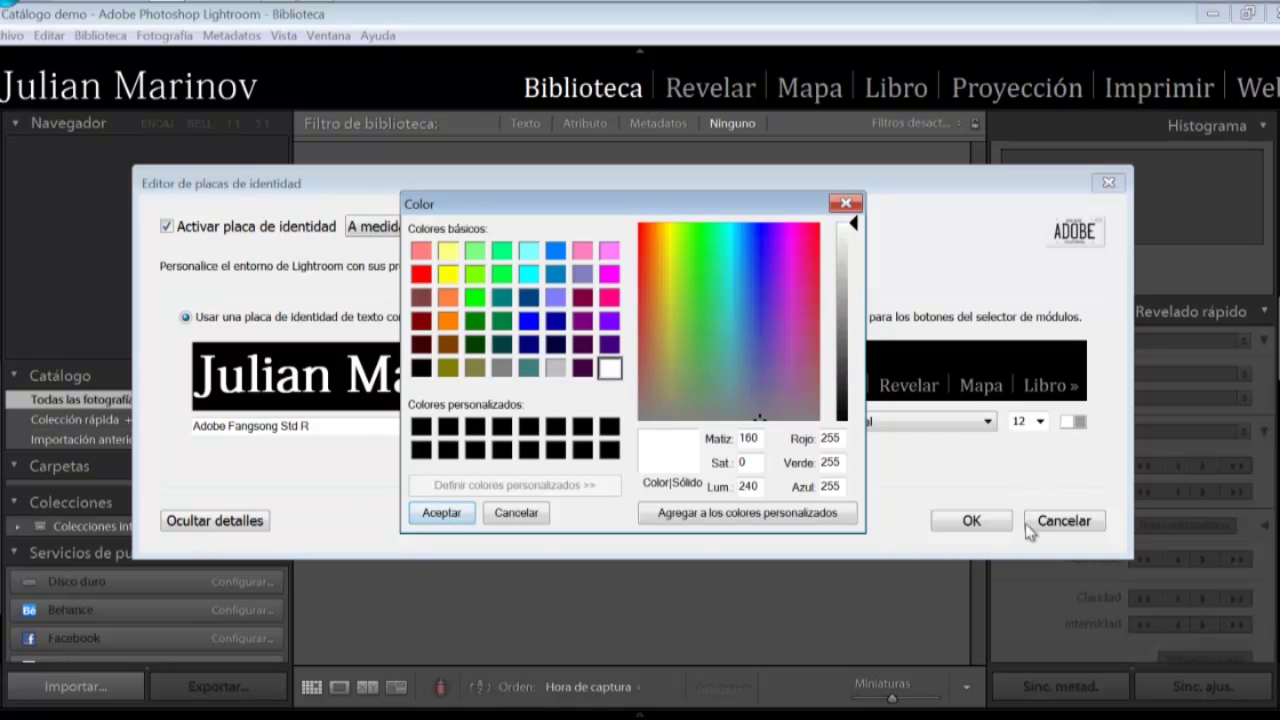
{"action": "left_click", "coordinate": [524, 518]}
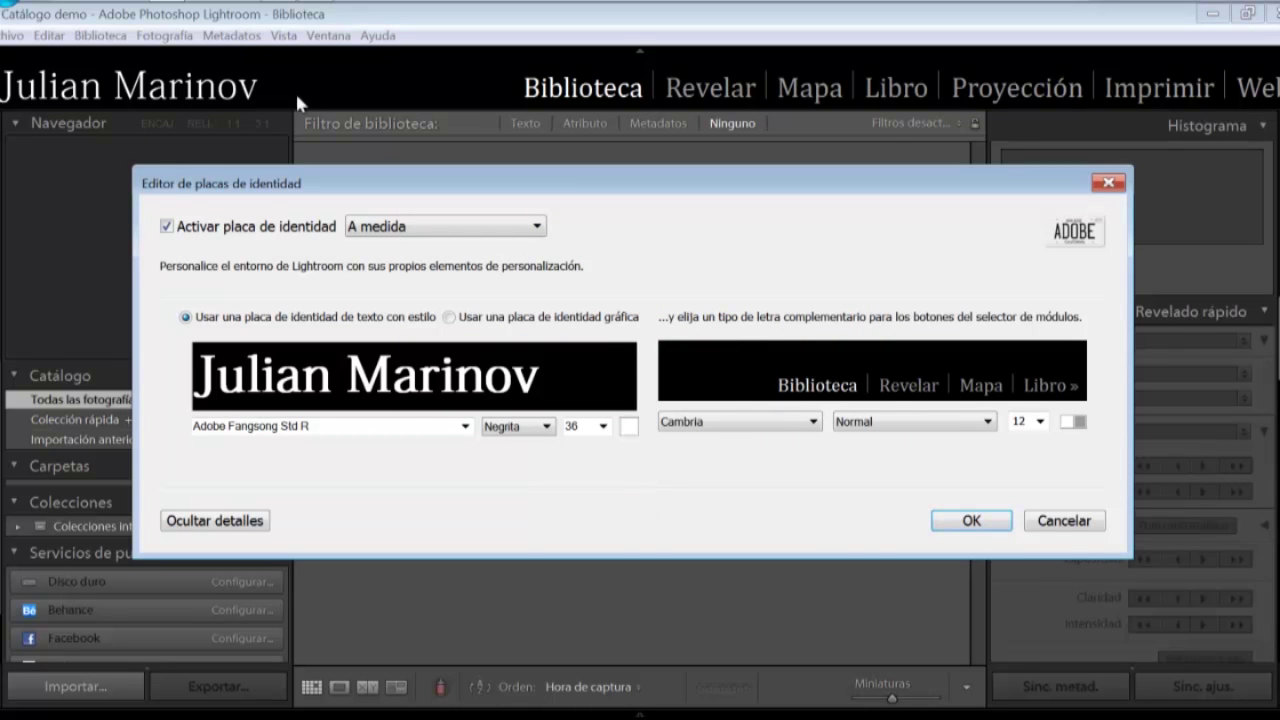
{"action": "left_click", "coordinate": [970, 521]}
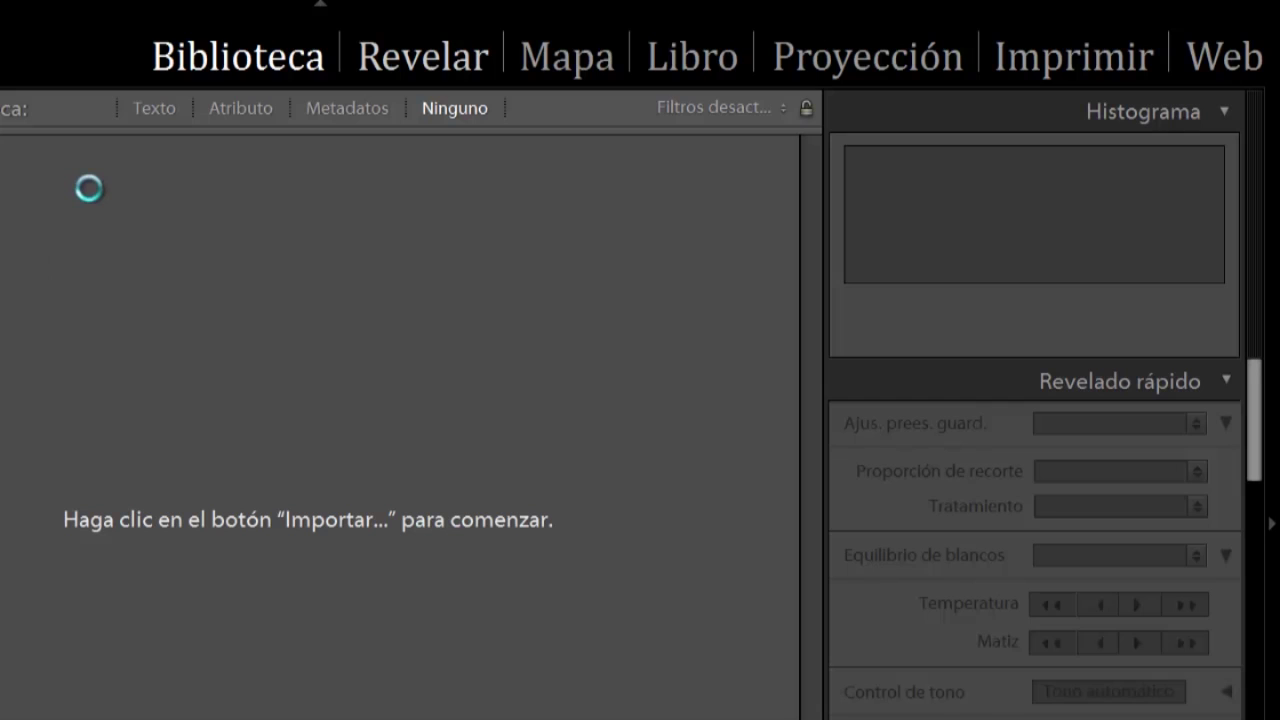
- Switch to the Revelar module from the module picker
{"action": "left_click", "coordinate": [360, 55]}
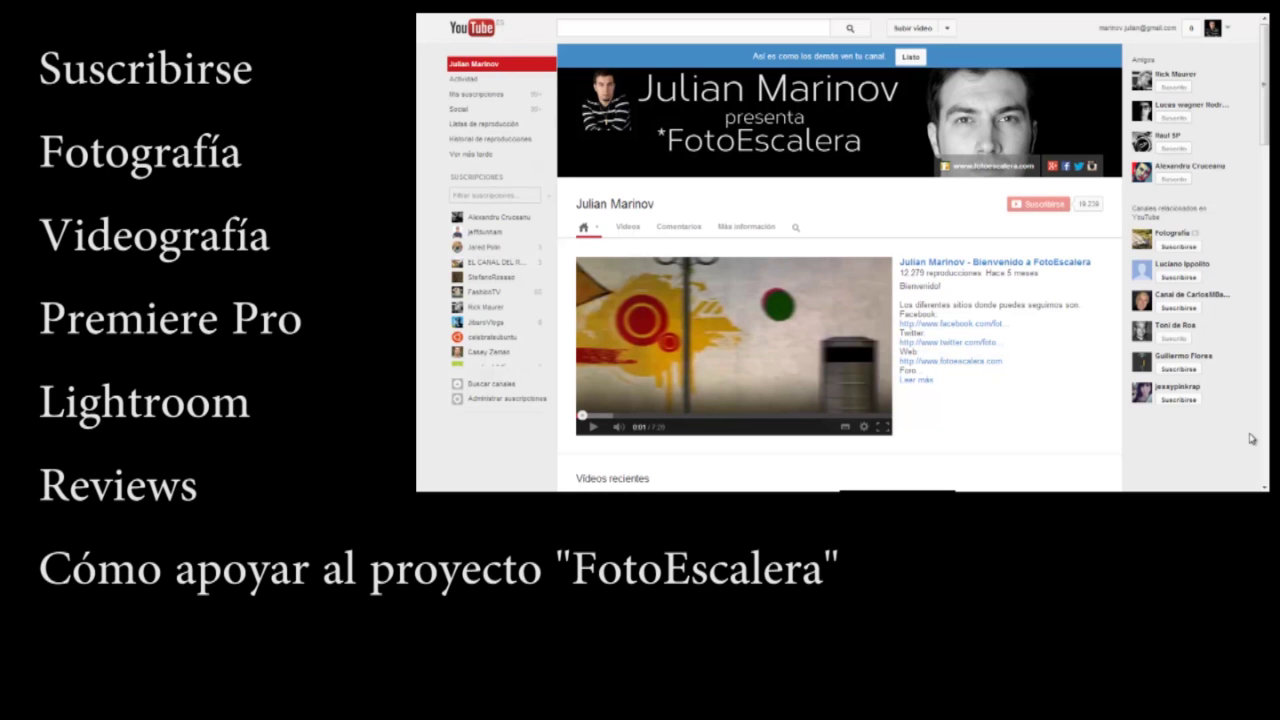
- In Administrar suscripciones, enable e-mail alerts for another channel's new videos
{"action": "left_click", "coordinate": [524, 400]}
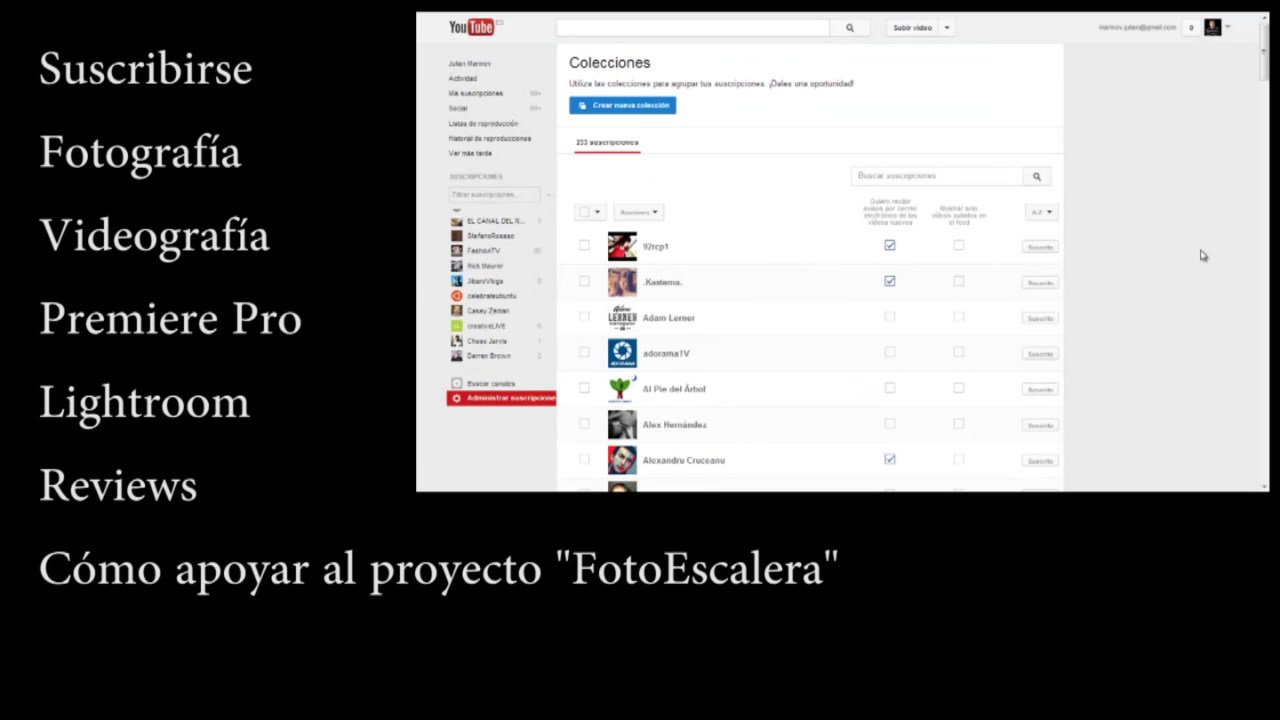
{"action": "left_click_drag", "start_coordinate": [1264, 62], "coordinate": [1264, 78]}
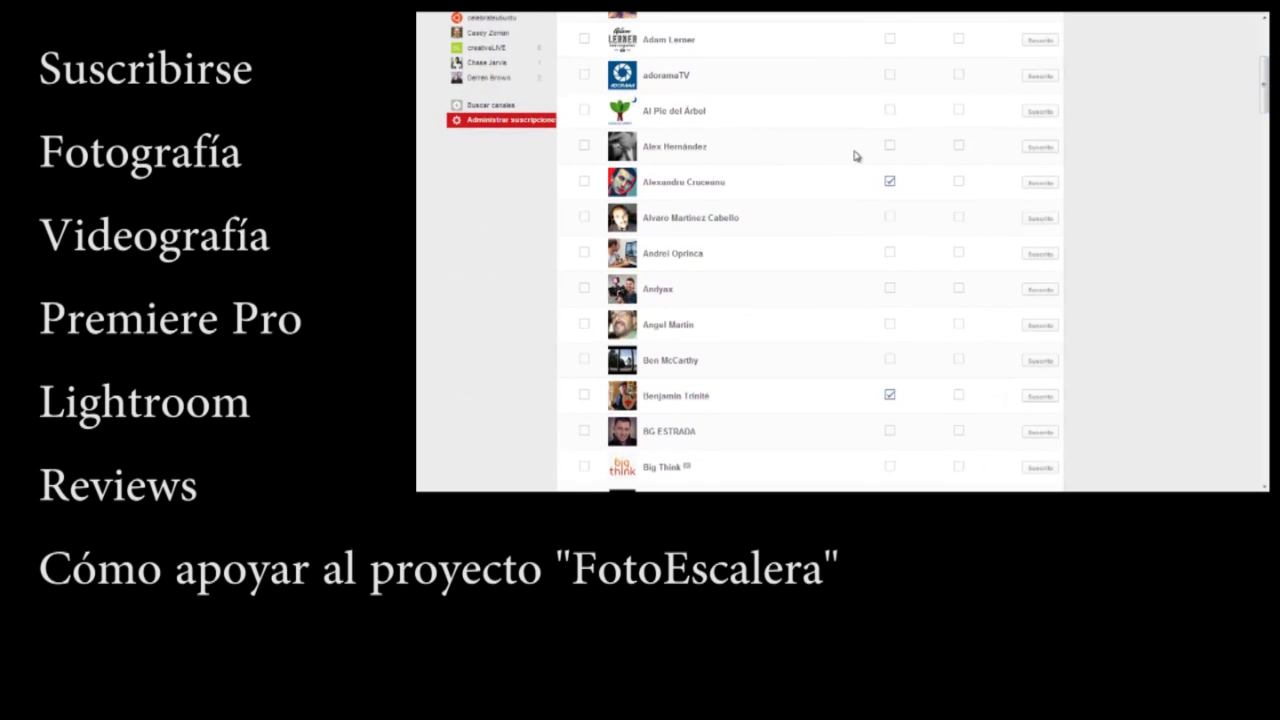
{"action": "left_click", "coordinate": [673, 150]}
{"action": "left_click", "coordinate": [890, 146]}
{"action": "scroll", "coordinate": [968, 318], "scroll_direction": "up", "scroll_amount": 3}
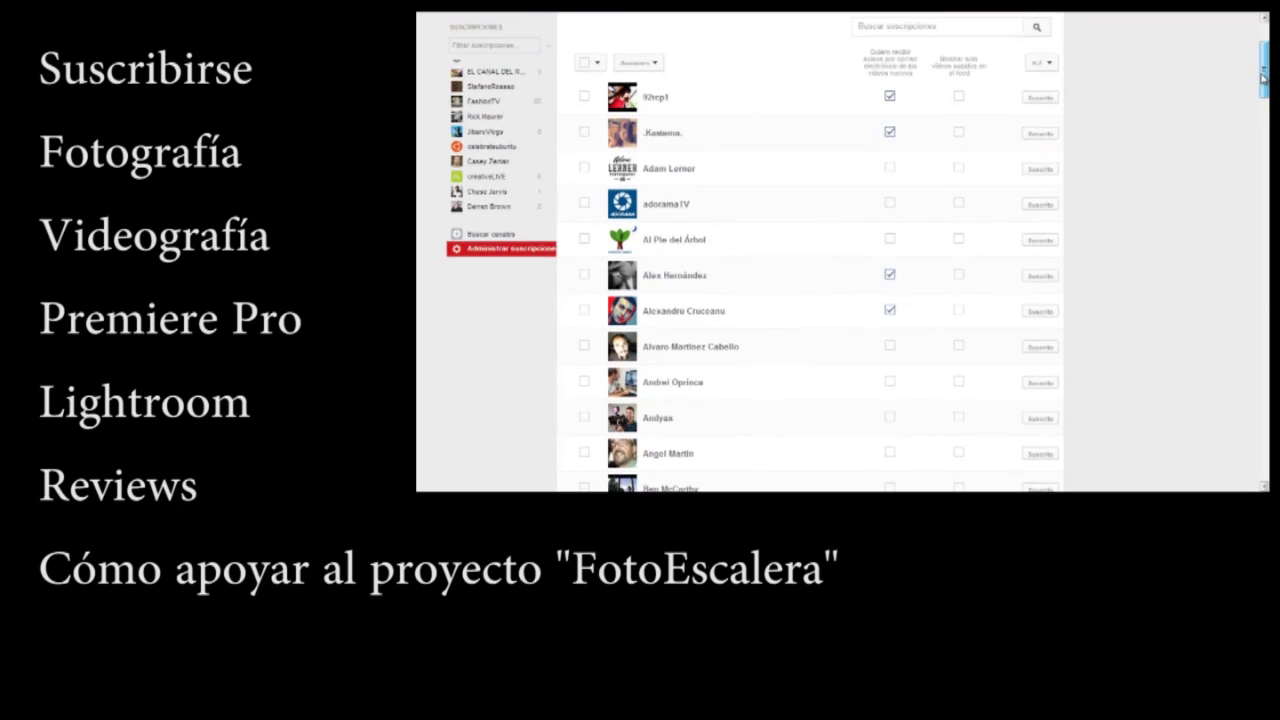
{"action": "scroll", "coordinate": [968, 318], "scroll_direction": "up", "scroll_amount": 2}
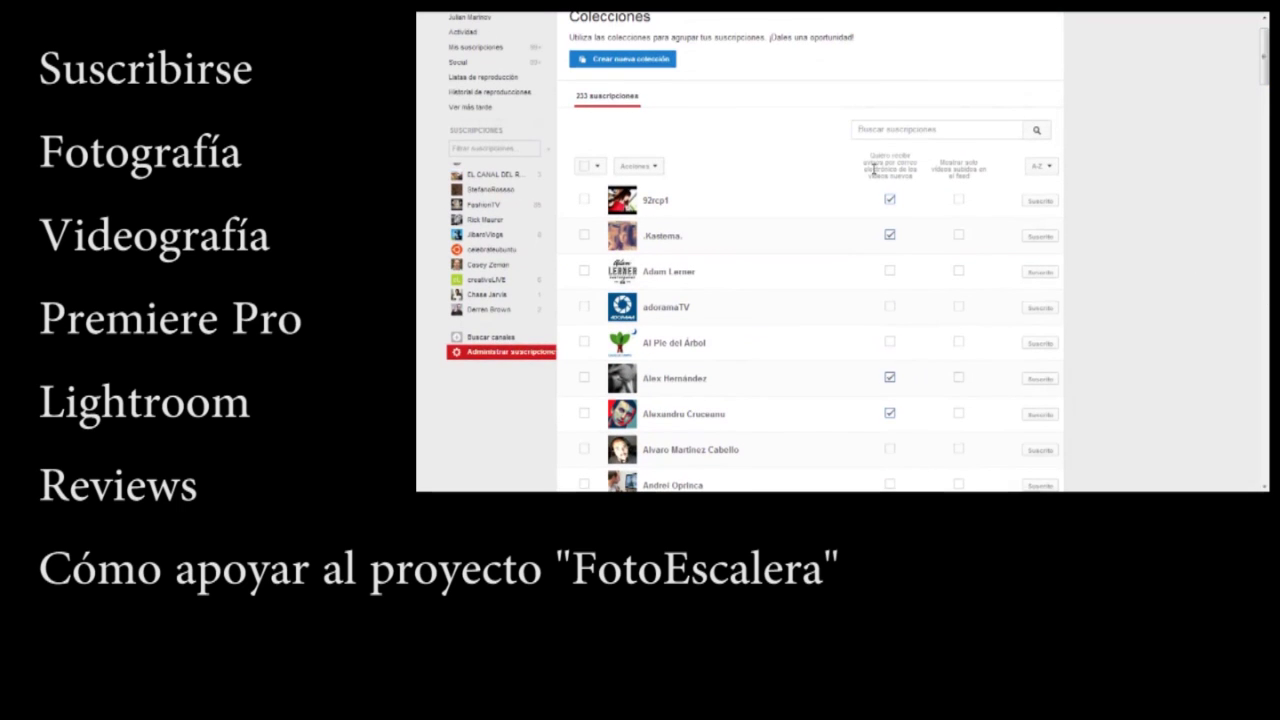